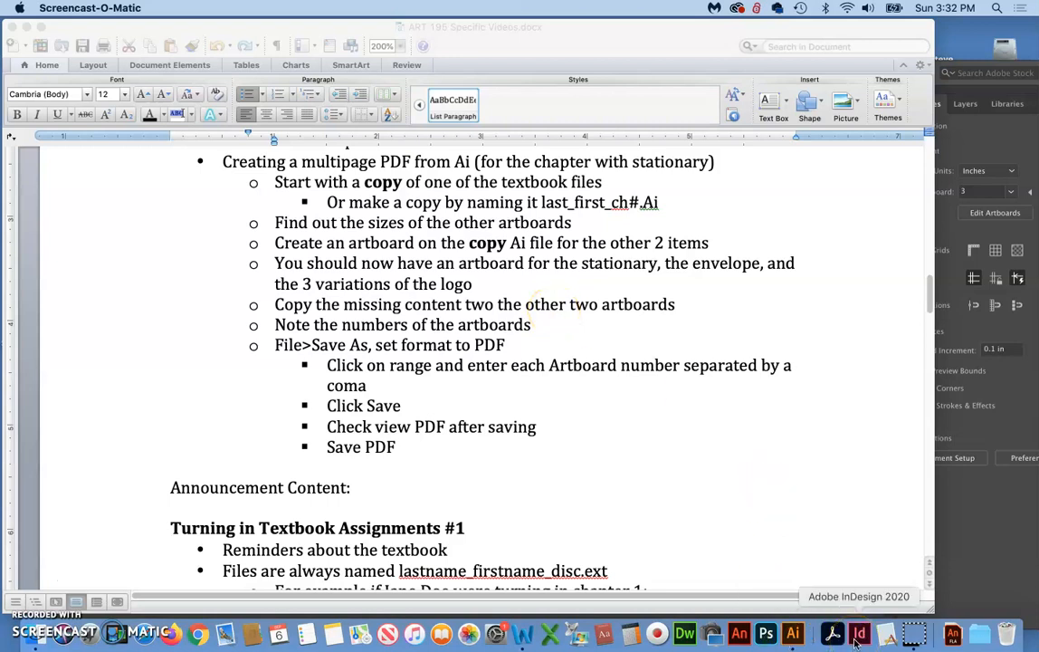
Step: Switch to Illustrator and copy all the artwork in ExampleEnvelope.ai
click(793, 633)
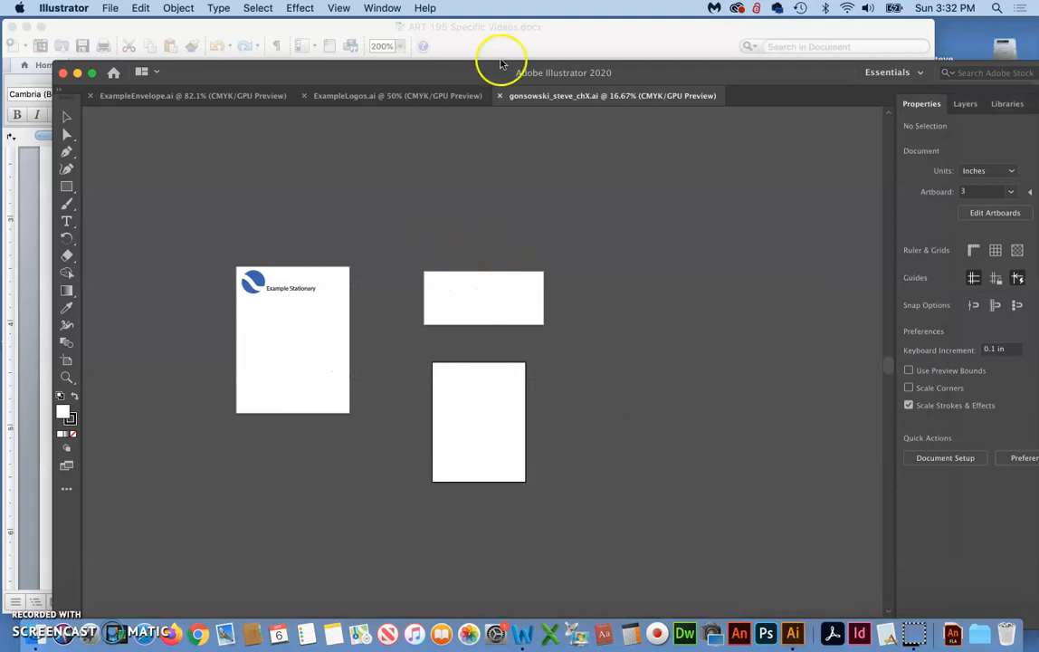
click(149, 98)
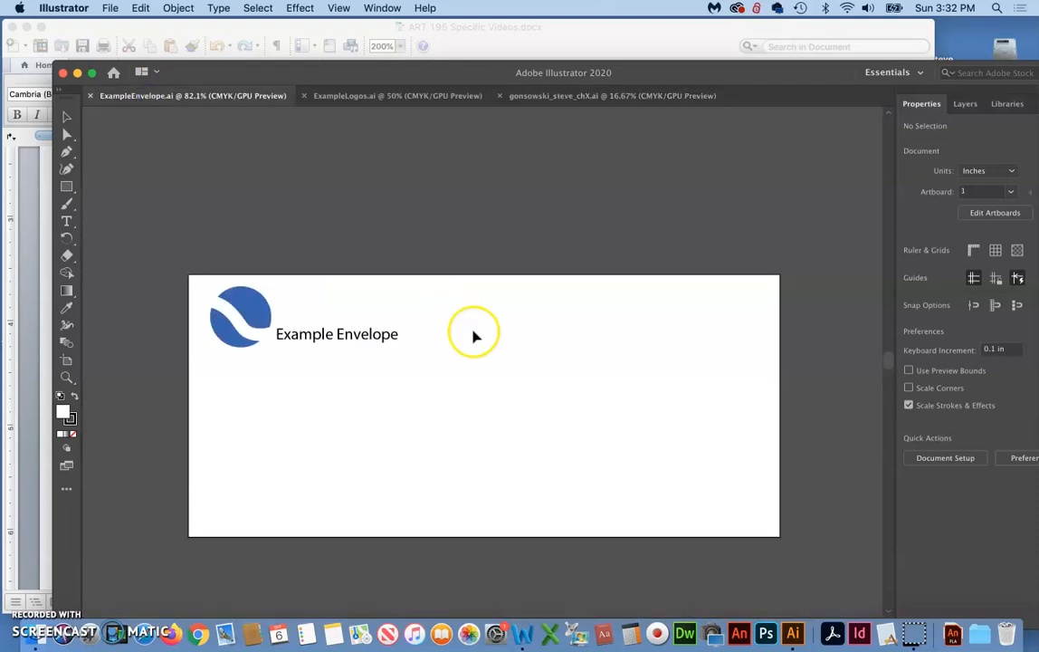
drag(152, 226, 833, 583)
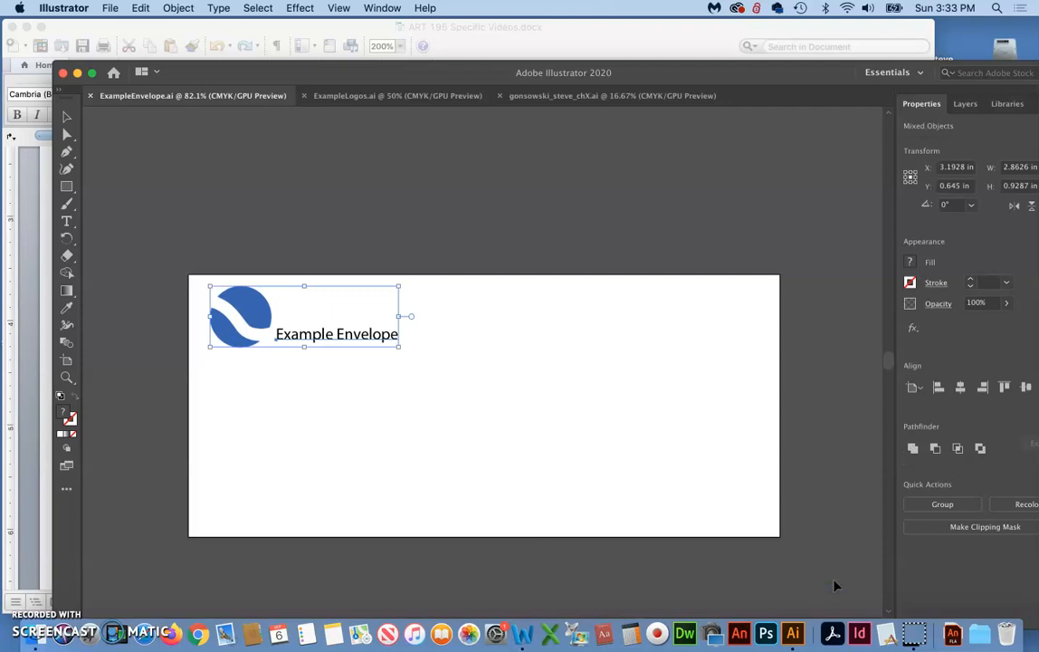
click(140, 9)
click(151, 75)
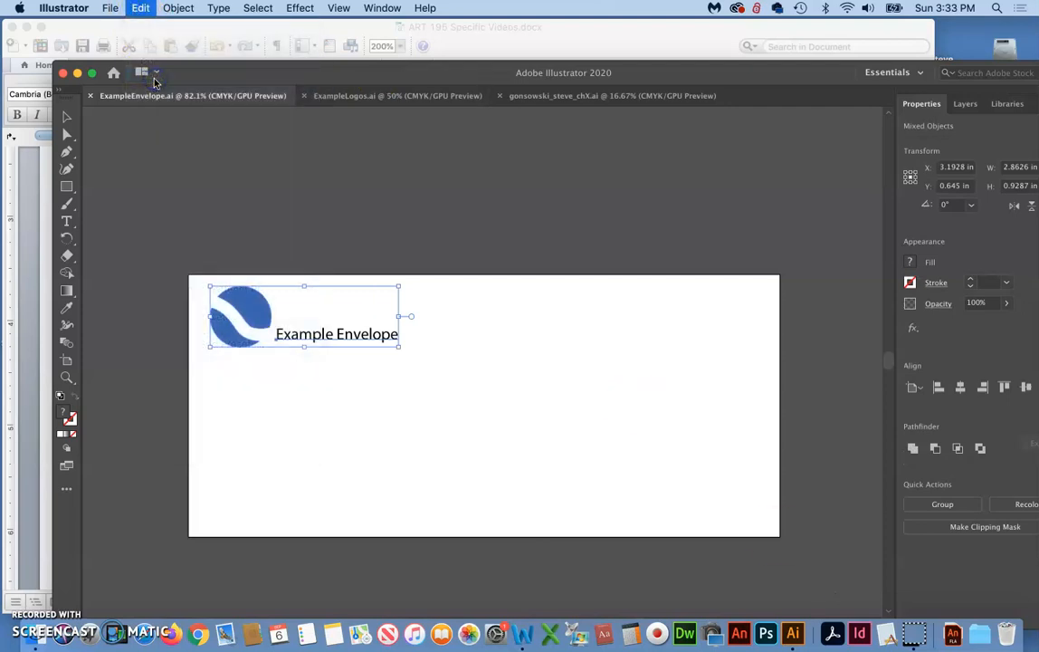
Step: Paste the envelope artwork in place on the empty envelope-shaped artboard 2 of the chX chapter file
click(560, 96)
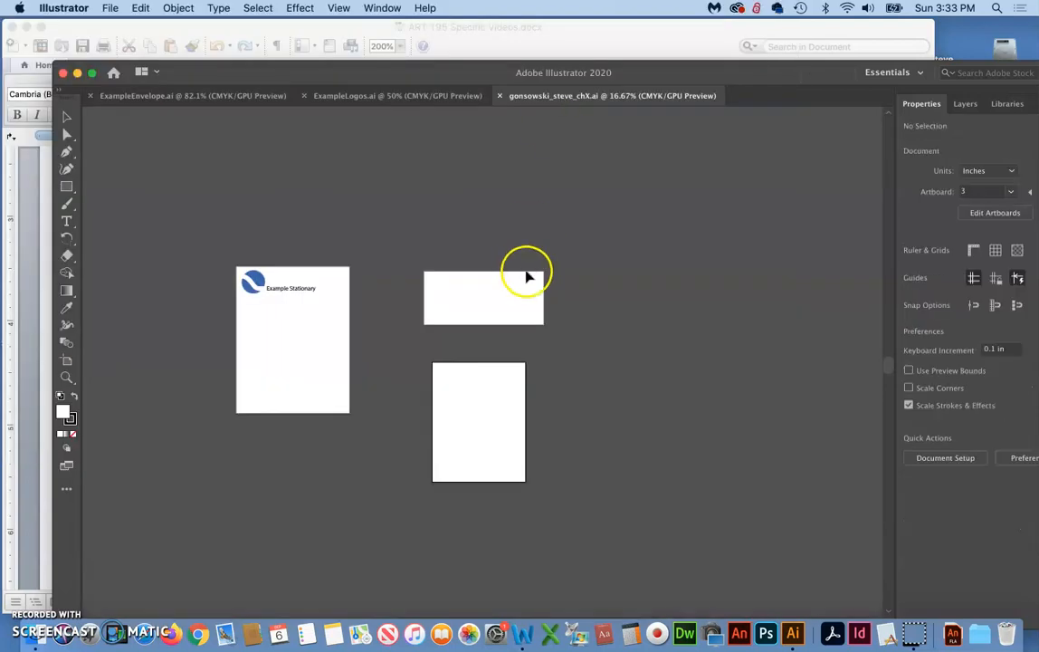
click(490, 298)
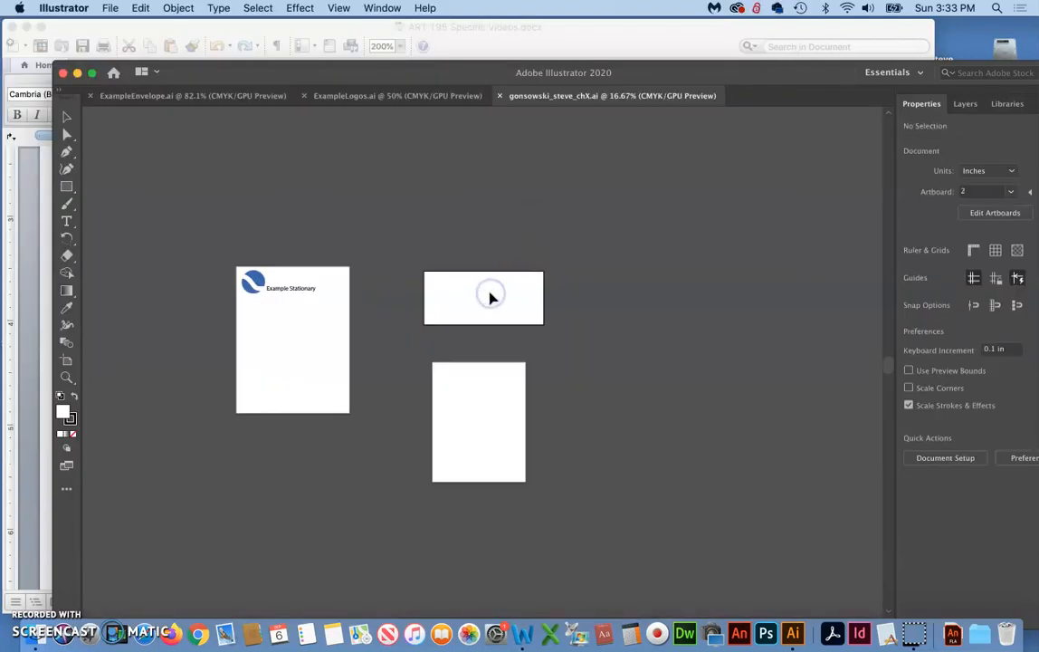
click(144, 10)
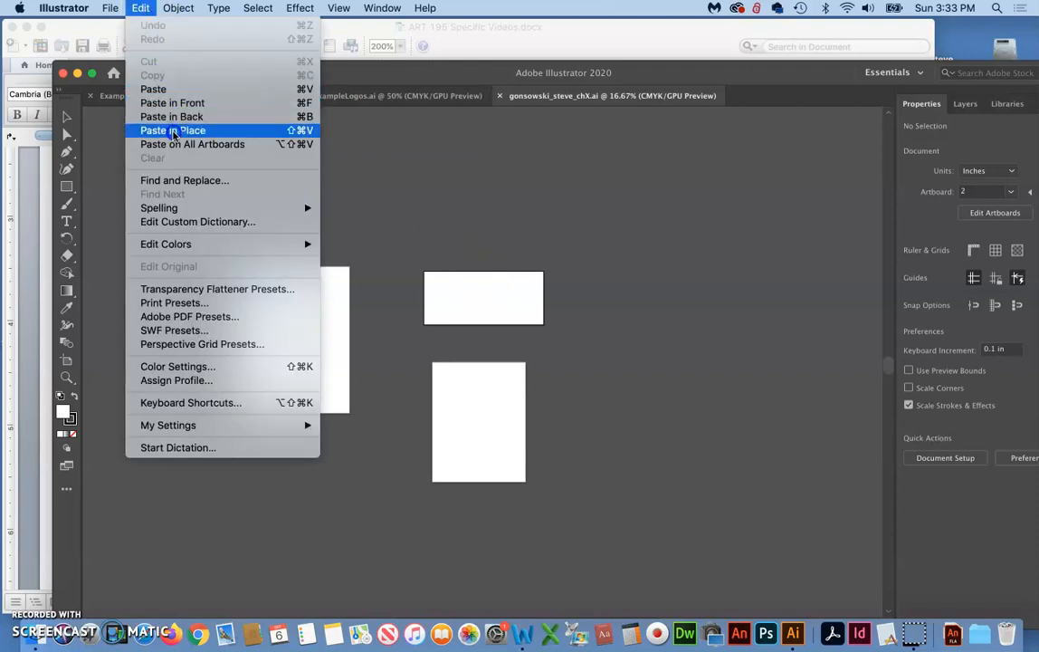
click(174, 132)
click(626, 354)
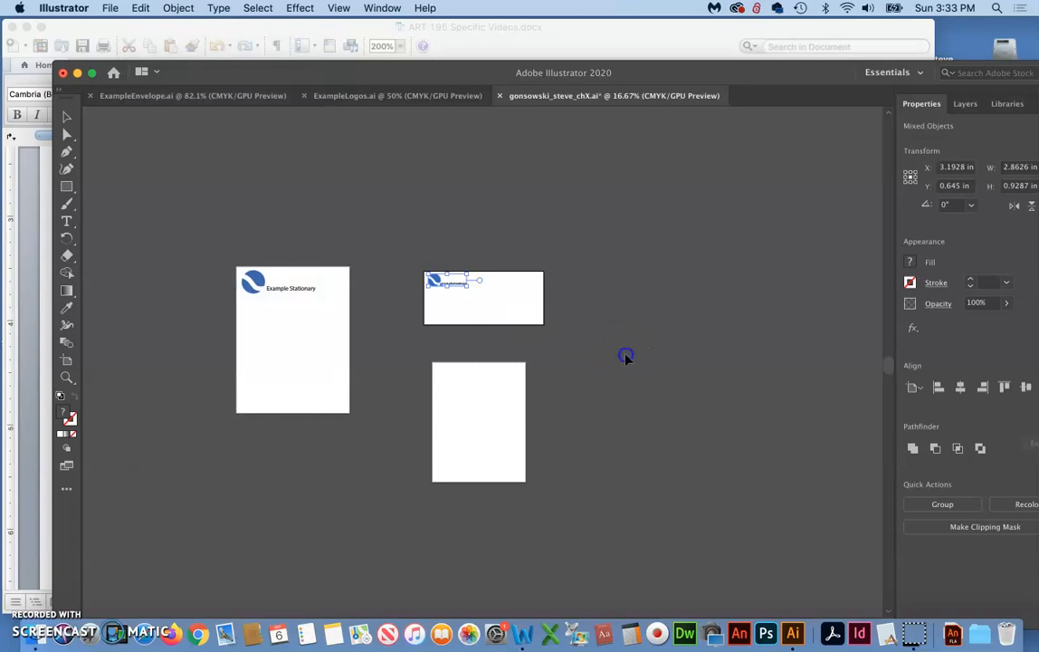
Step: Copy all three logo variations from ExampleLogos.ai and position them within the empty artboard 3 of the chapter file
scroll(645, 444, down, 3)
scroll(645, 443, right, 2)
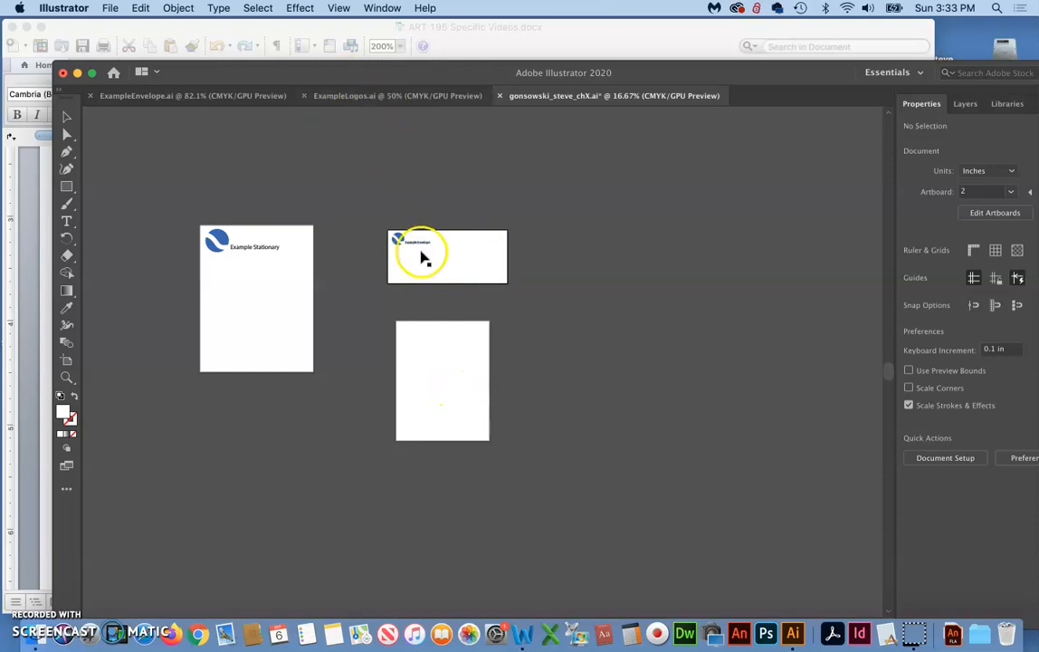
click(359, 96)
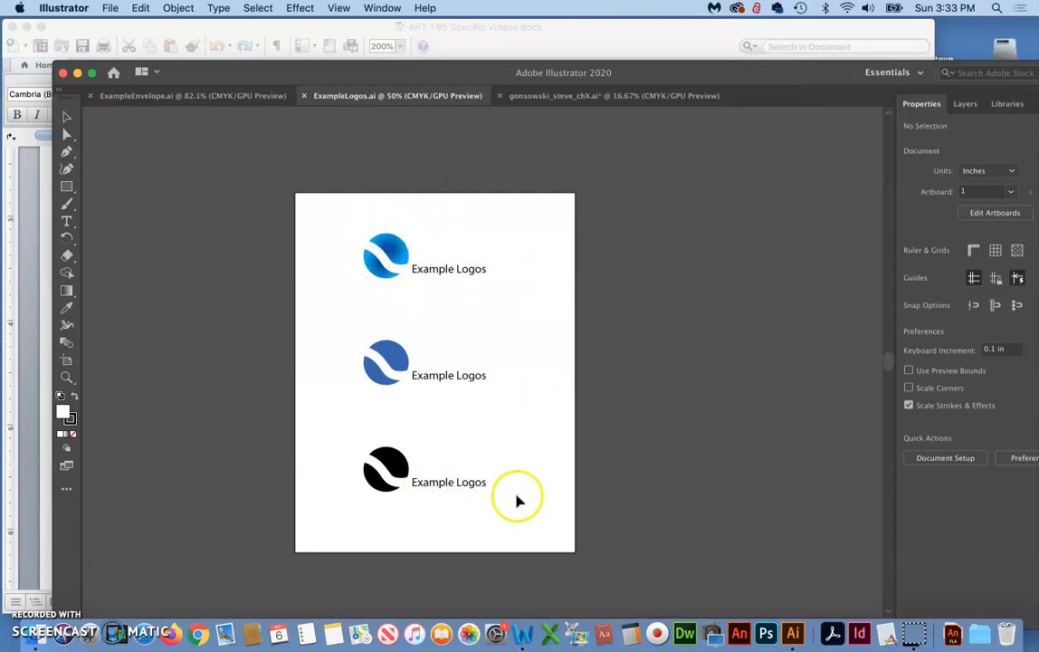
drag(279, 209, 653, 577)
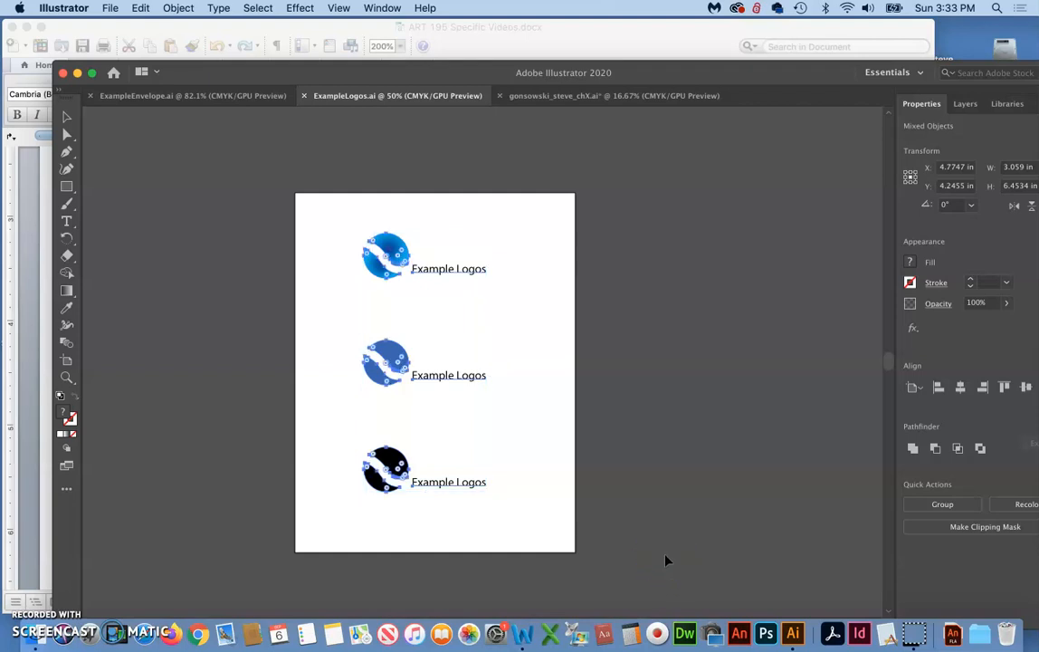
click(575, 99)
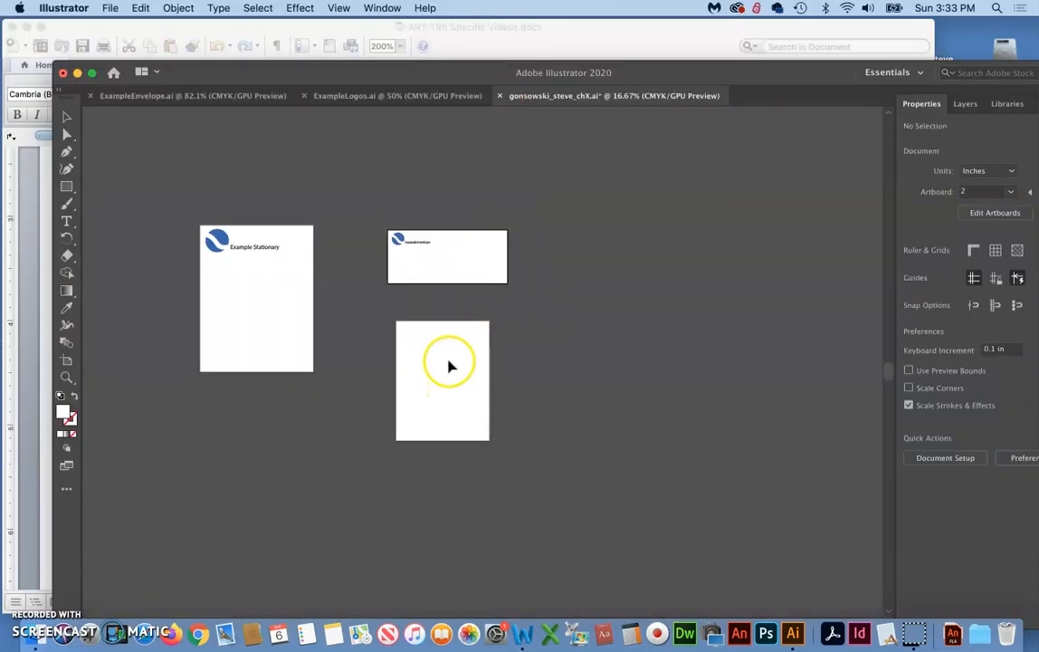
click(141, 8)
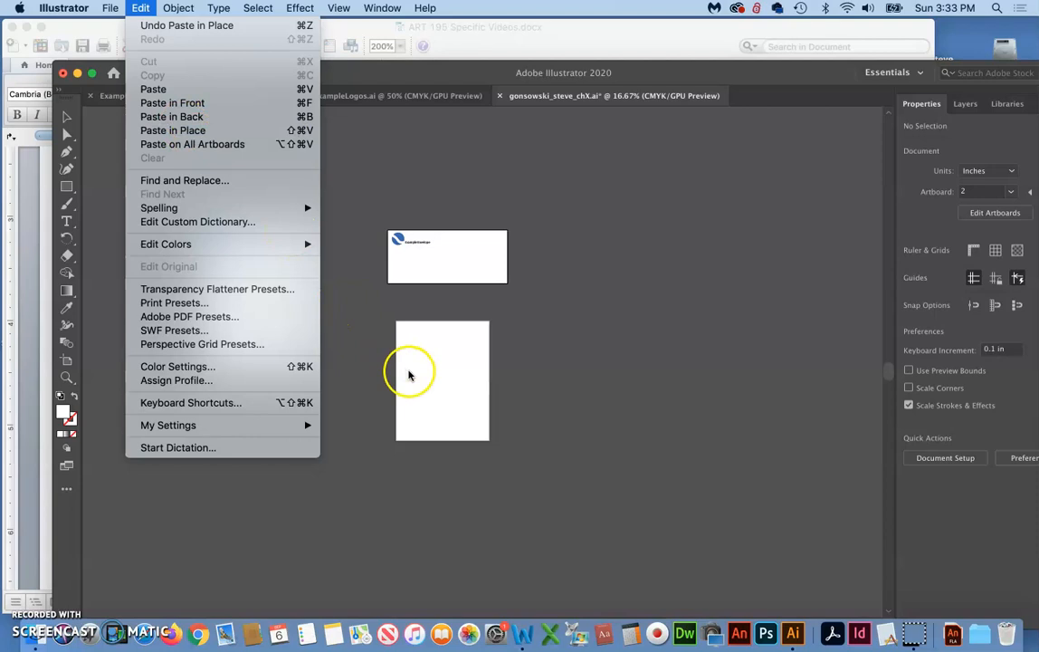
click(164, 91)
click(599, 541)
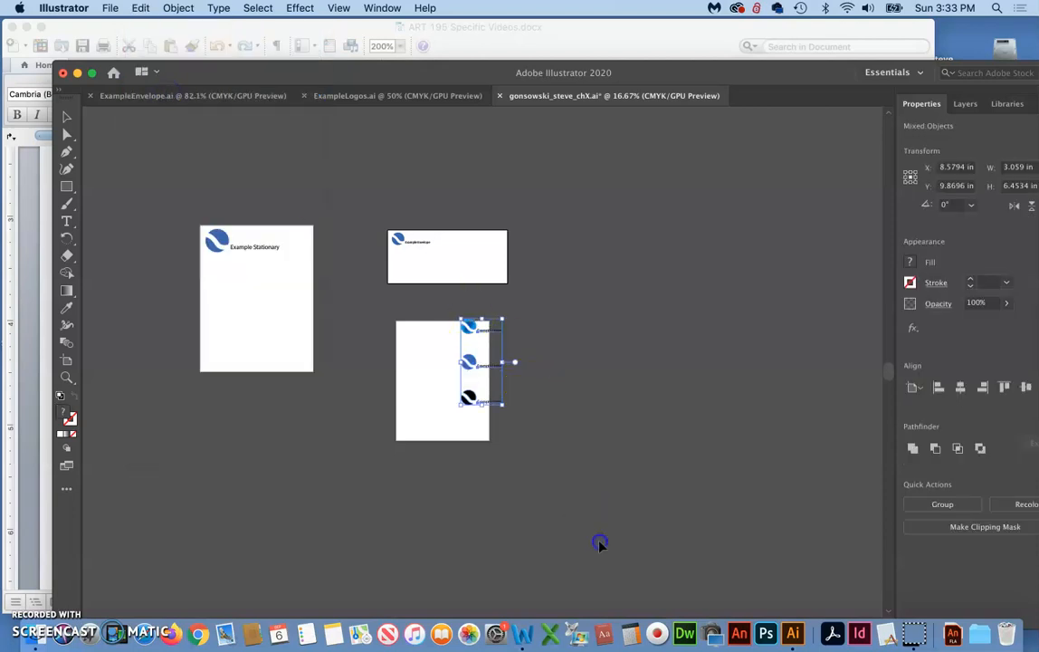
mouse_move(441, 429)
mouse_down()
mouse_move(529, 395)
mouse_move(432, 411)
mouse_up()
click(570, 459)
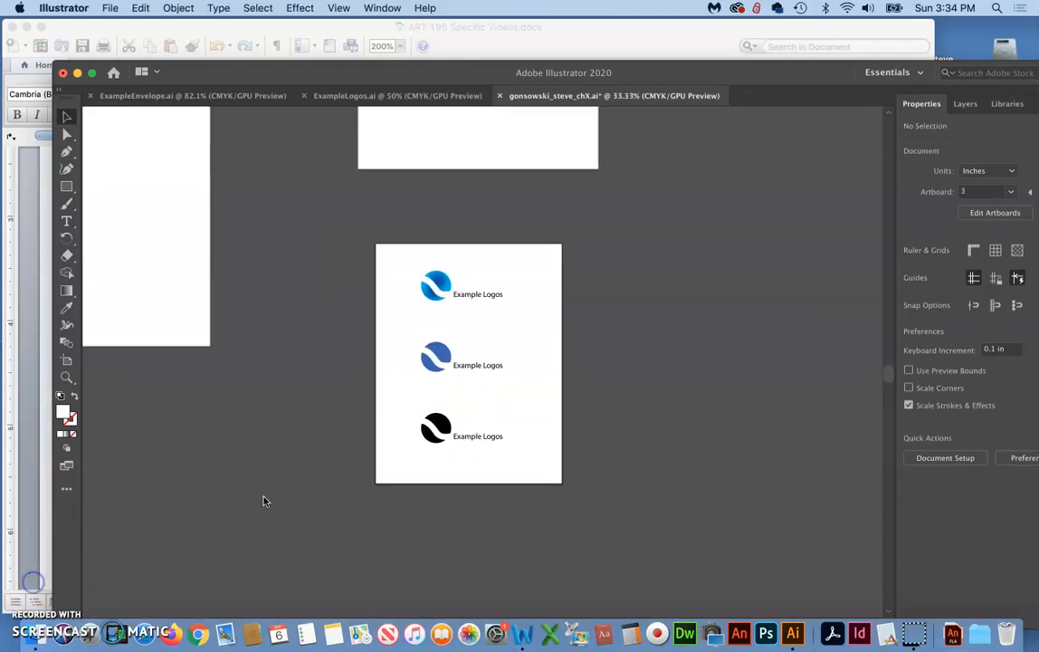
Step: Draw three extra blank artboards: two portrait ones below the stationery and one landscape, about 11 x 8.6 in, beside it
key(super+minus)
key(super+minus)
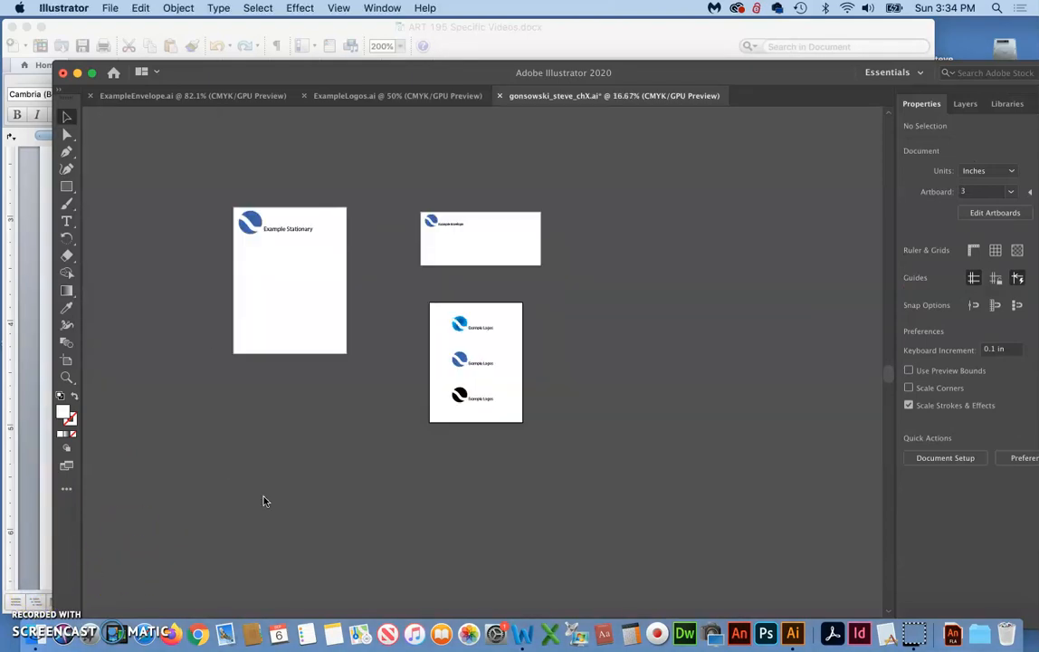
scroll(220, 442, left, 4)
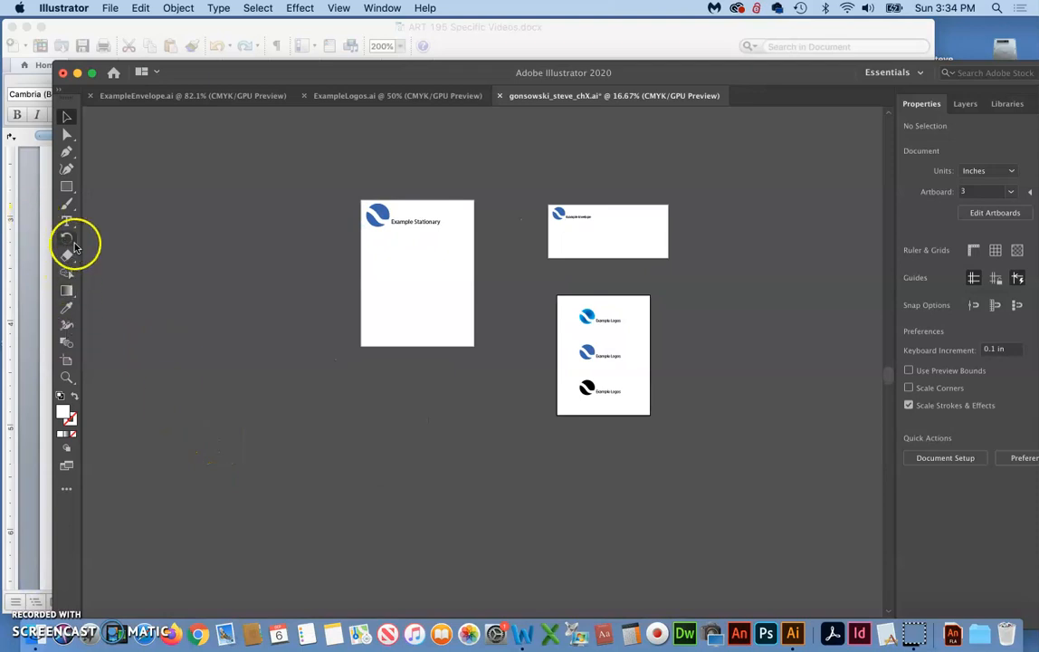
click(66, 360)
drag(277, 395, 351, 514)
drag(423, 382, 493, 540)
drag(144, 302, 289, 188)
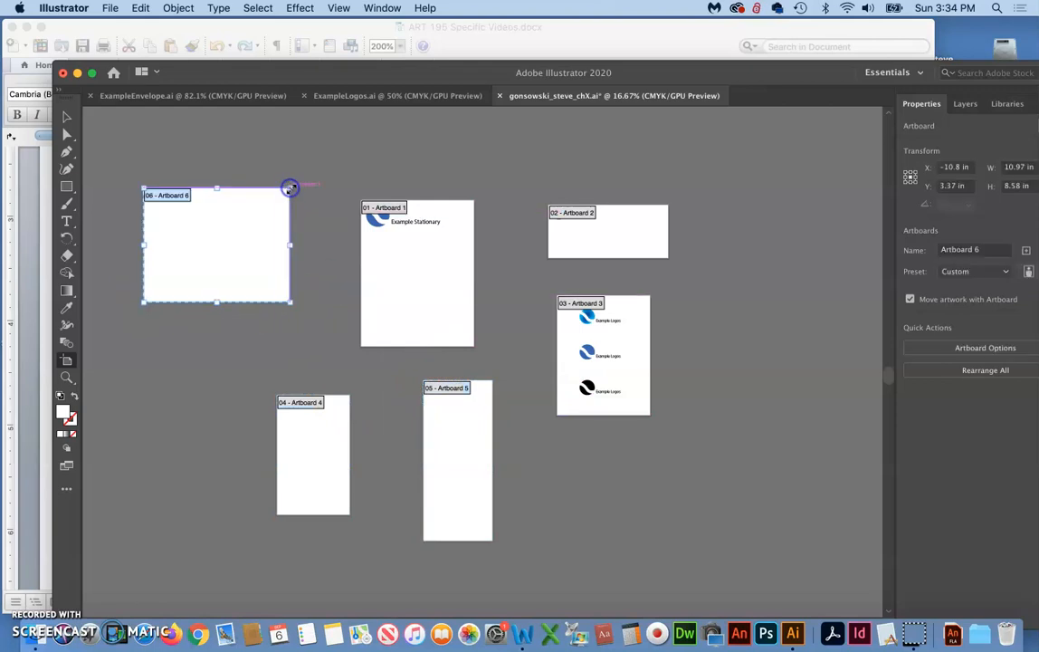
click(66, 116)
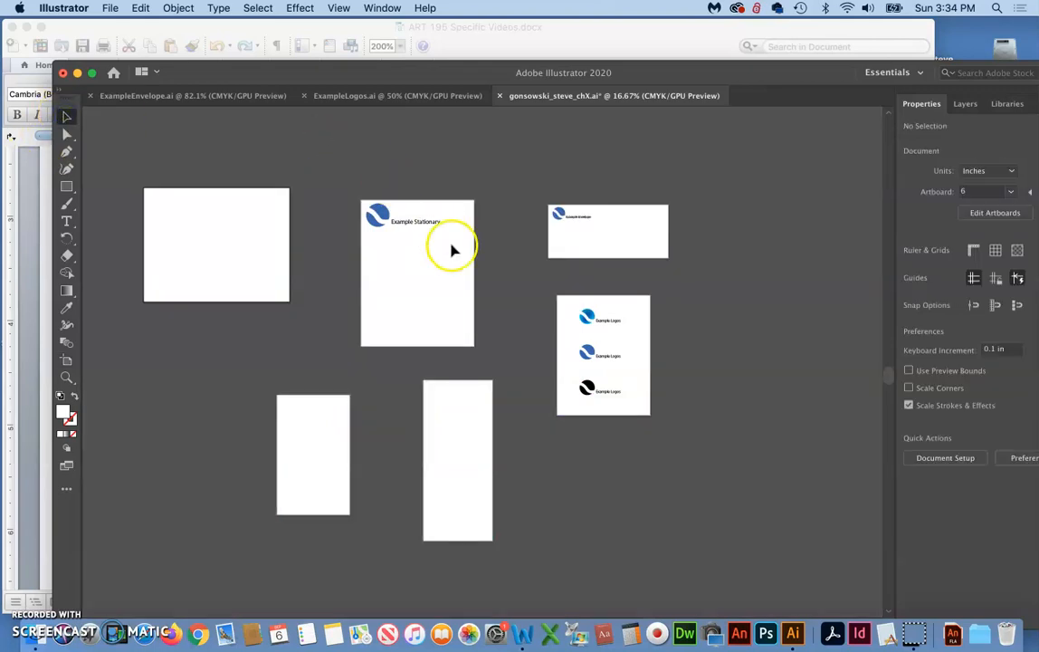
Step: Activate the stationery, envelope and logos artboards in turn to check each one's artboard number
click(414, 259)
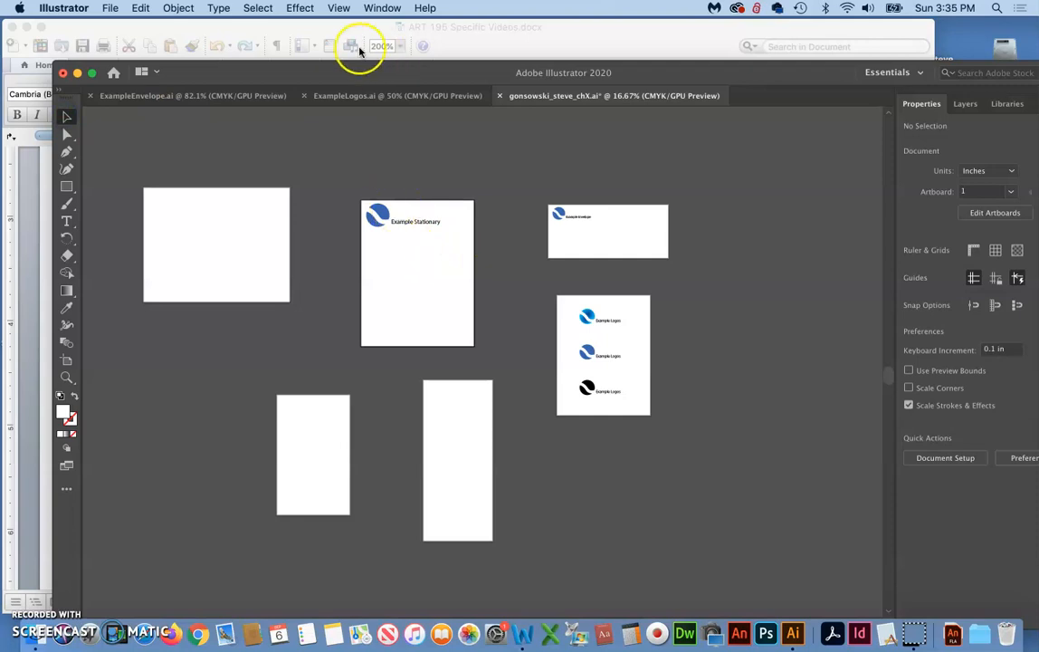
click(322, 66)
drag(322, 66, 305, 19)
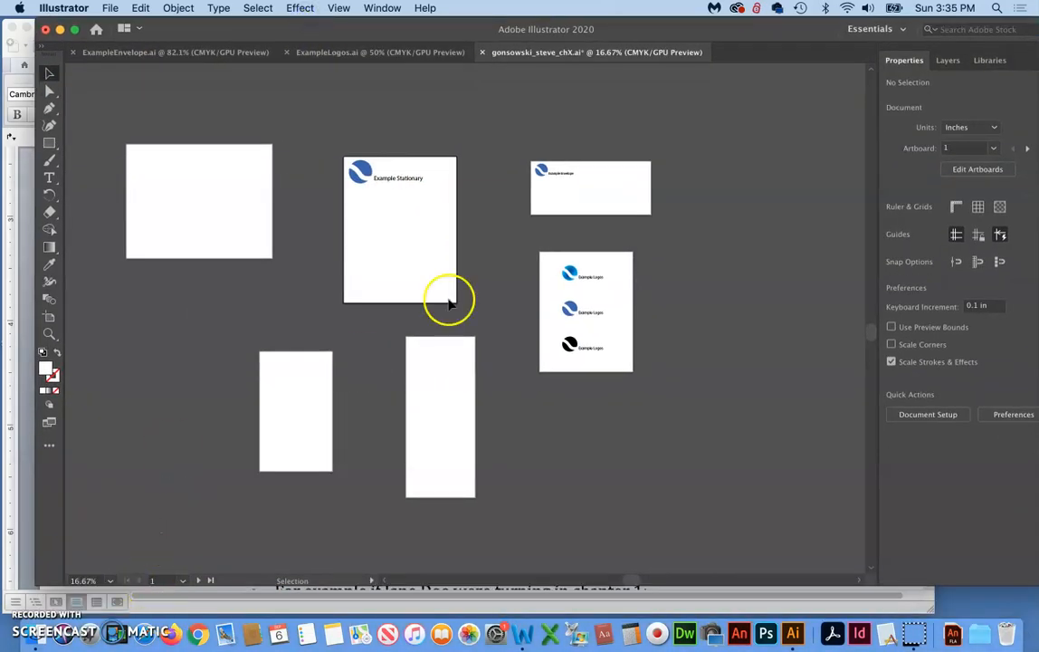
click(629, 190)
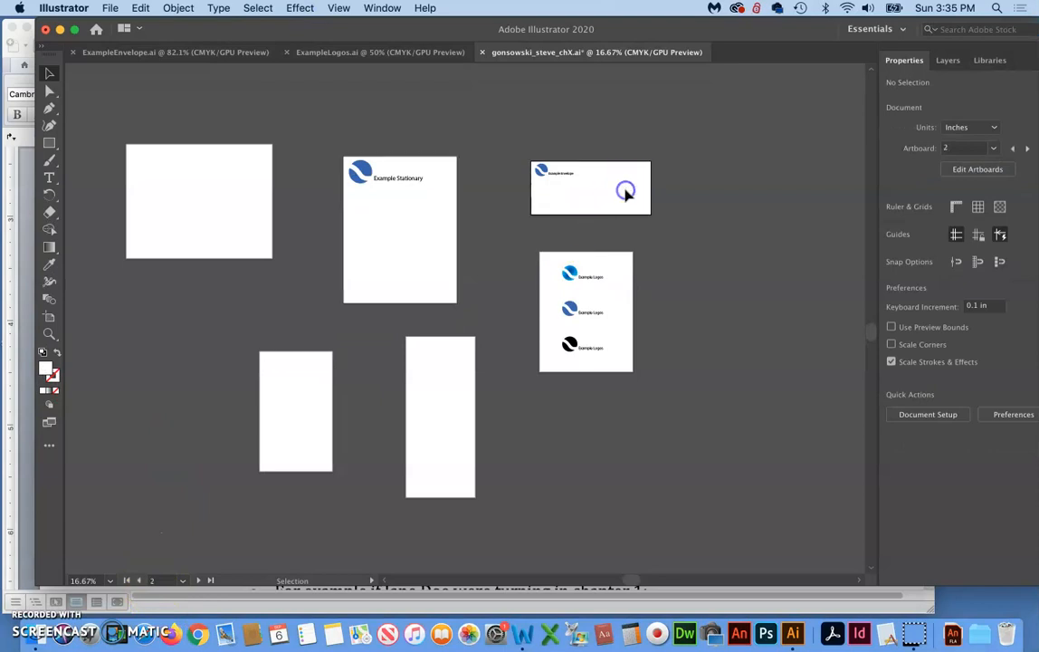
click(614, 304)
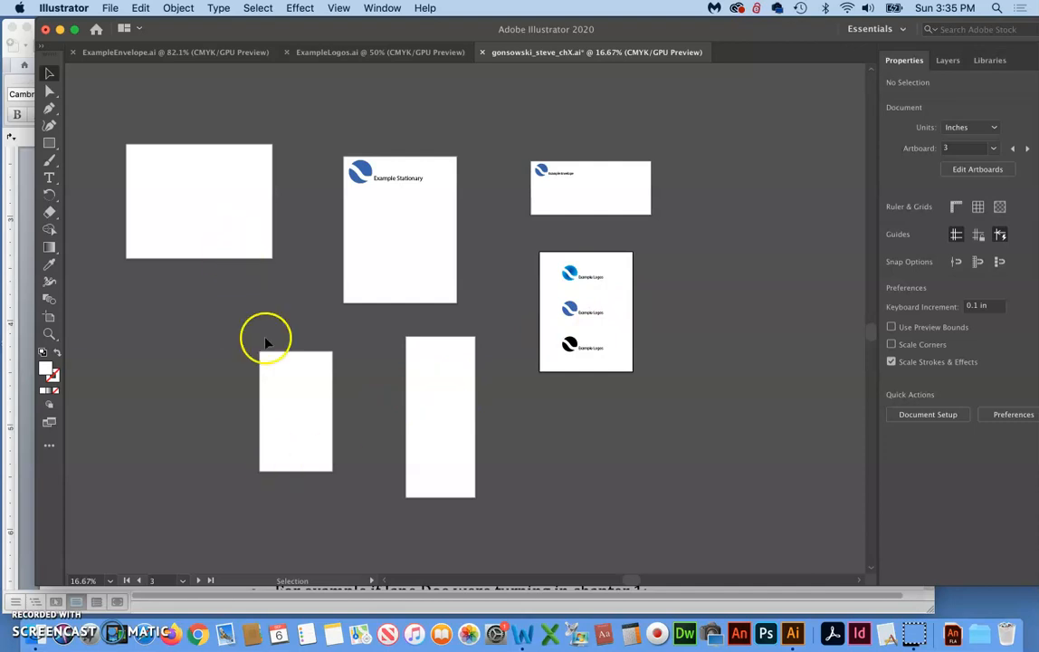
click(26, 570)
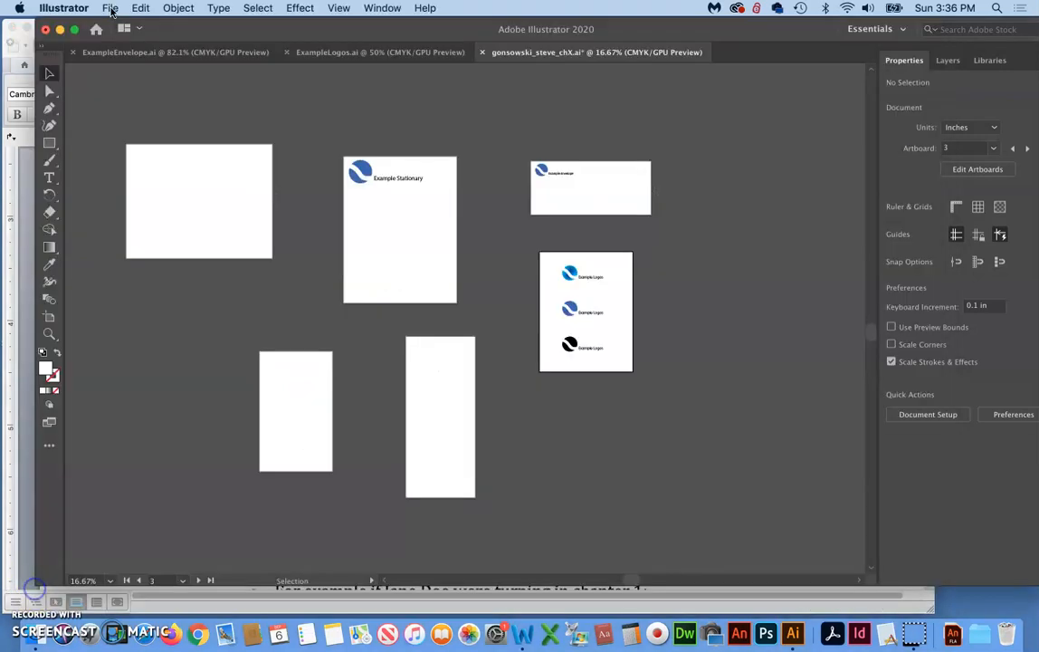
Step: Set up saving the chapter file as Adobe PDF (pdf) with the artboard range 1,2,3
click(110, 8)
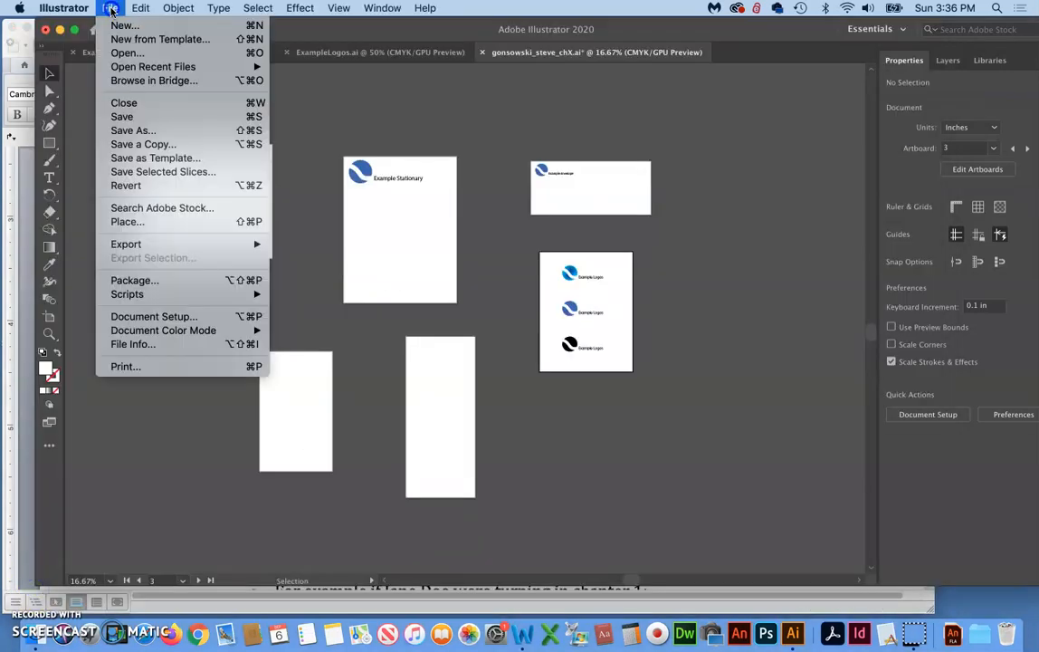
click(134, 132)
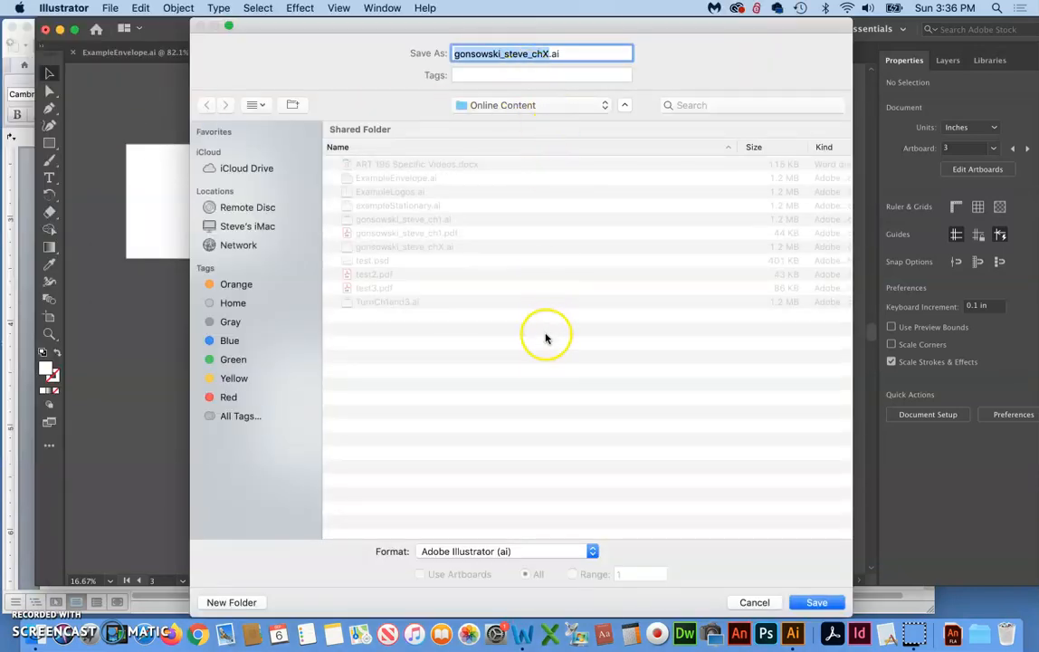
click(593, 552)
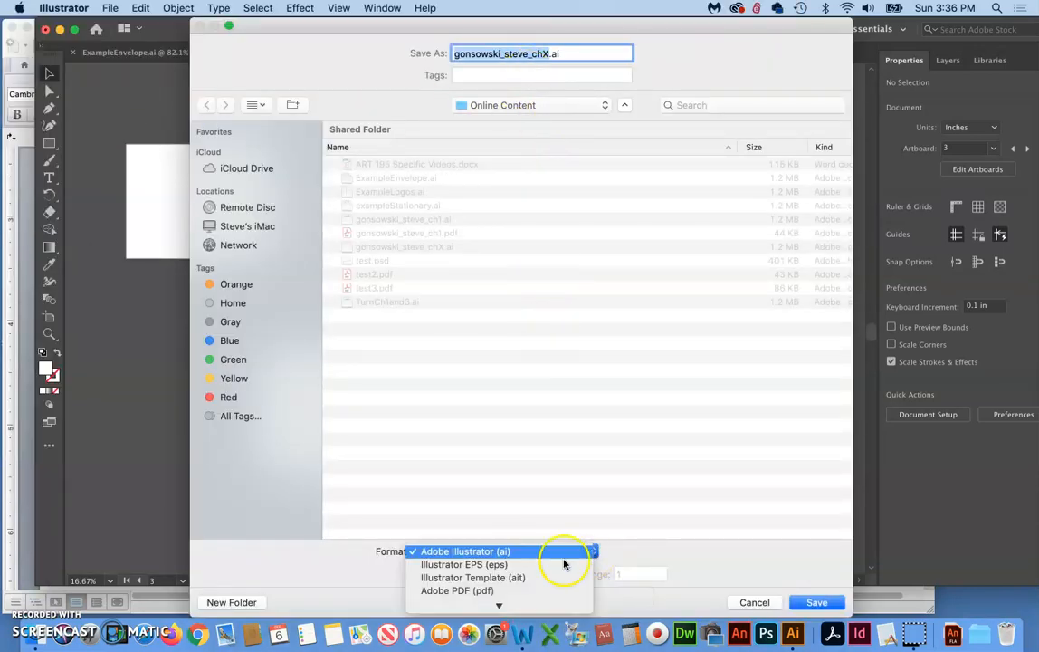
click(511, 581)
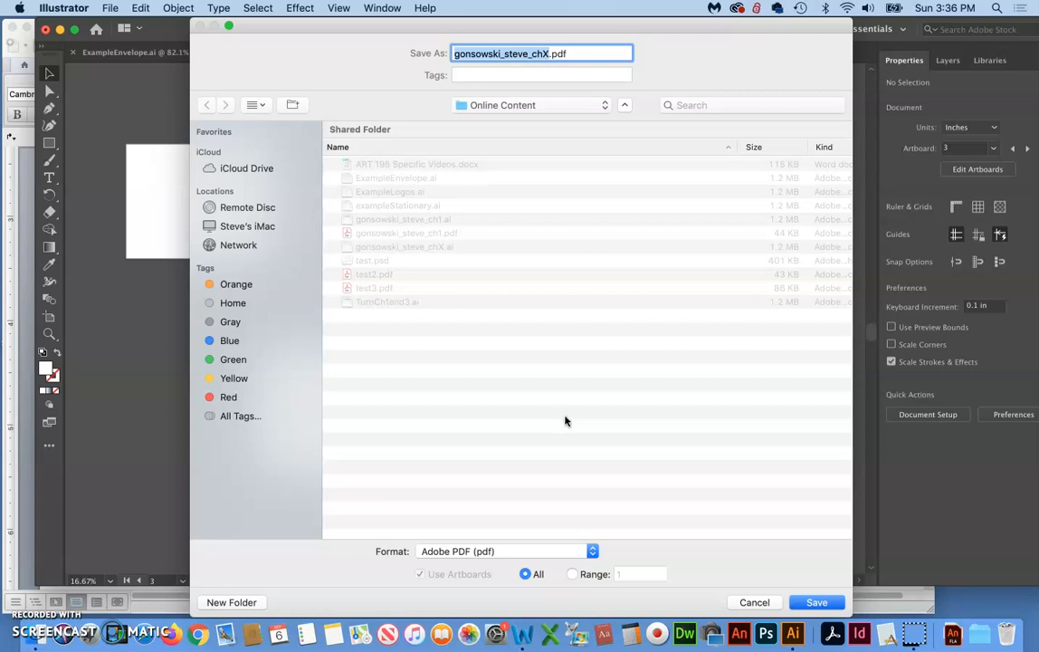
scroll(565, 421, down, 1)
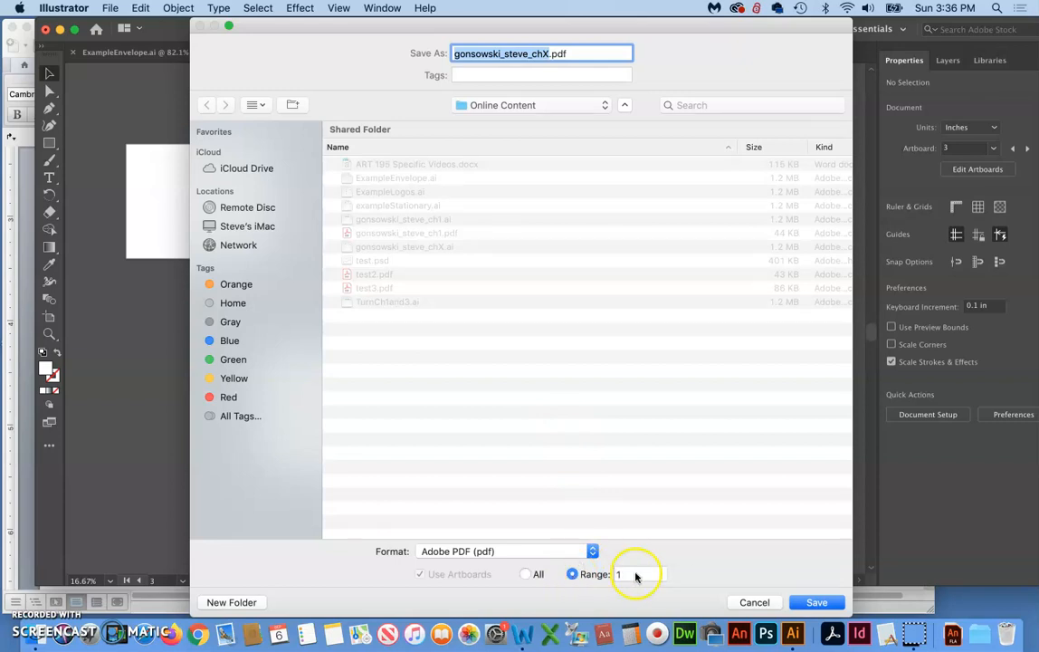
click(628, 574)
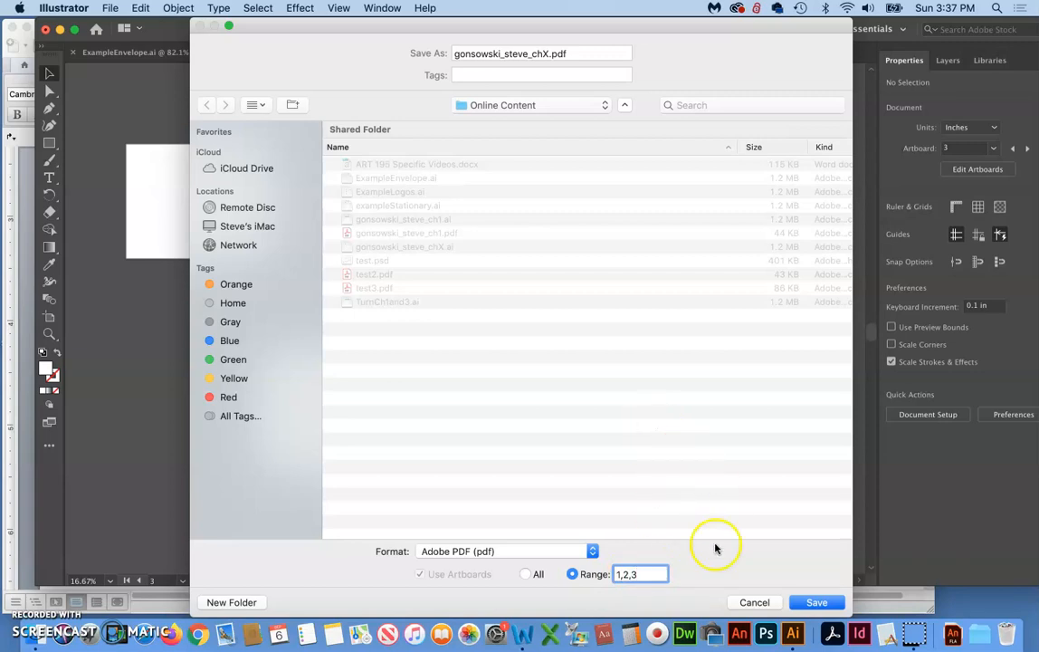
Step: Save the PDF with Embed Page Thumbnails and Create Acrobat Layers off, keeping Illustrator editing capabilities and View PDF after Saving on
click(820, 603)
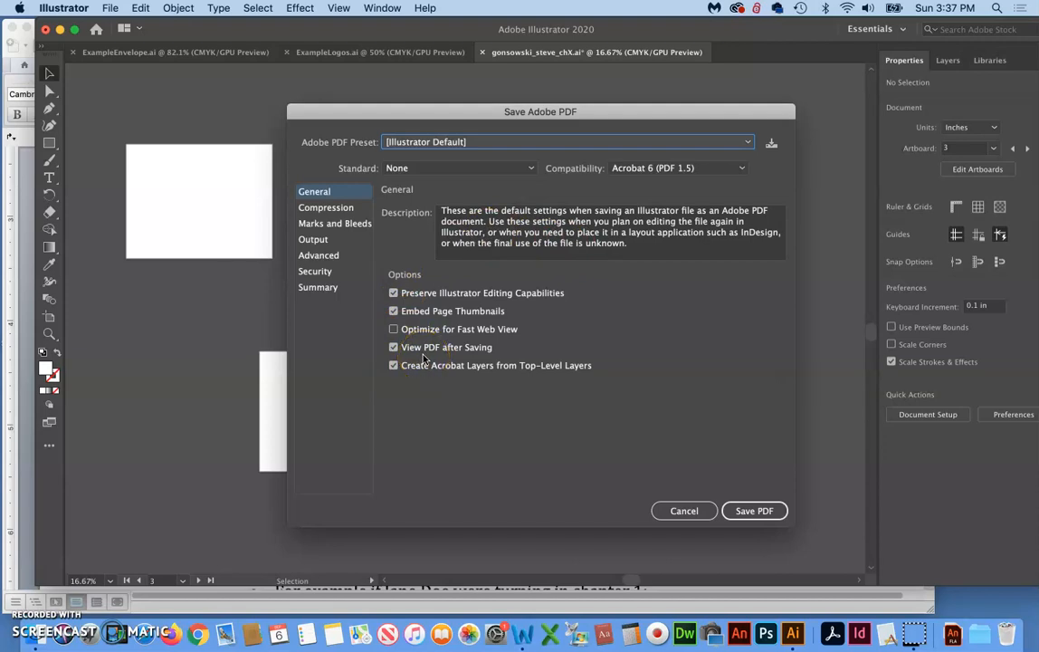
click(394, 293)
click(393, 311)
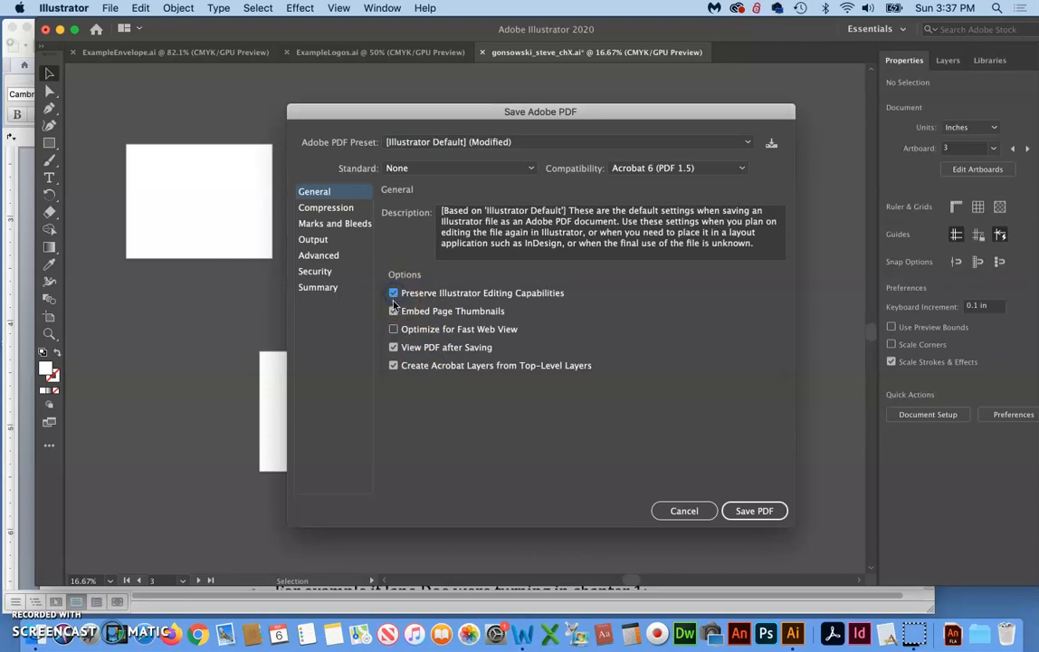
click(395, 345)
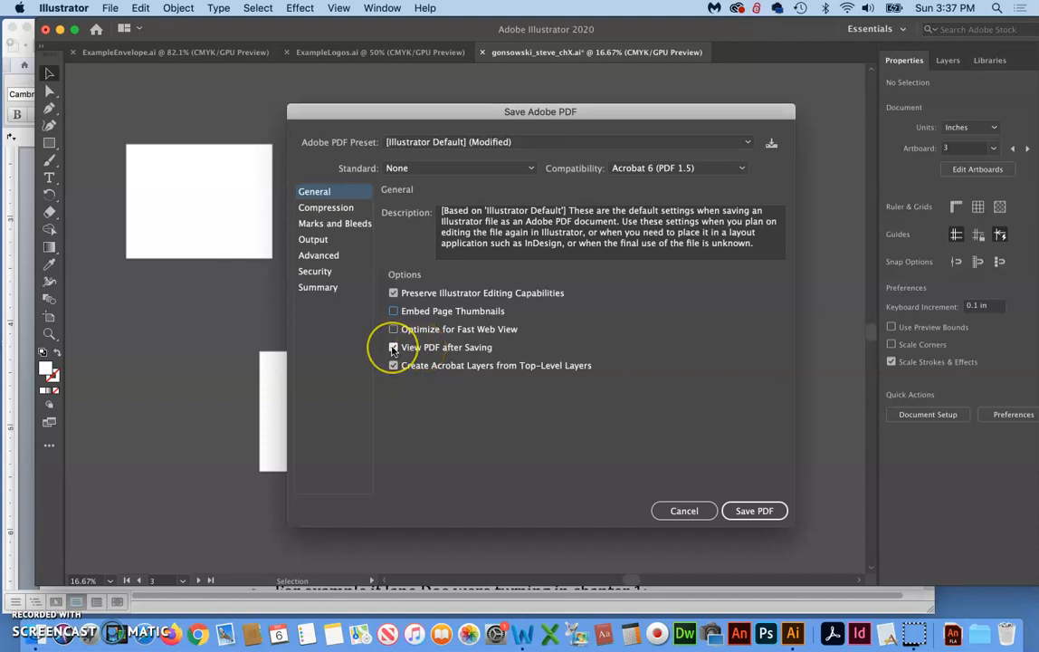
click(393, 366)
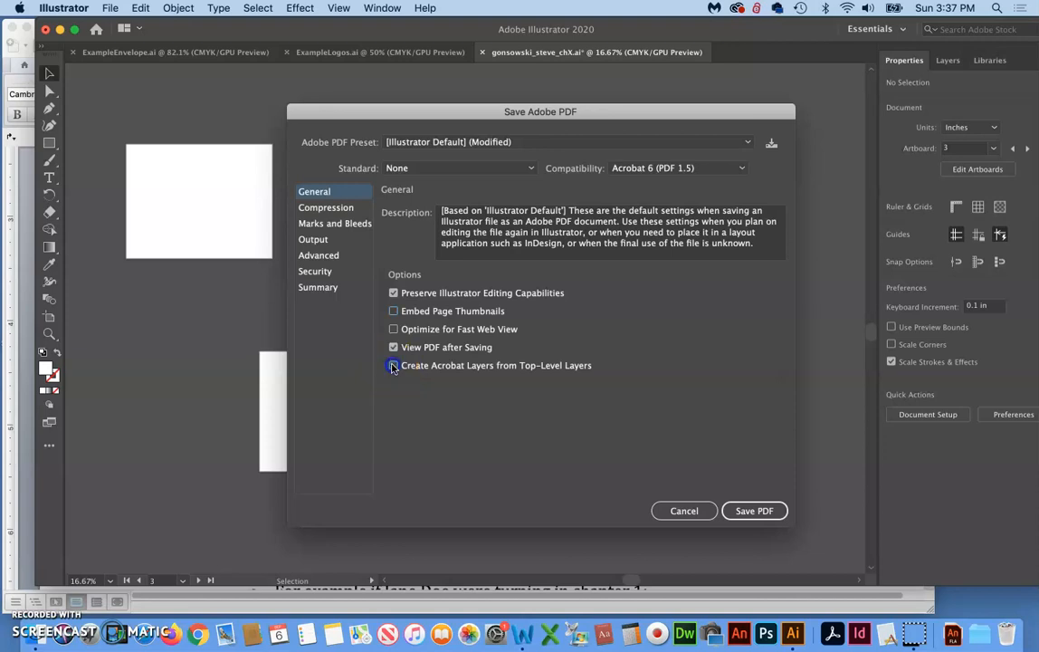
click(754, 511)
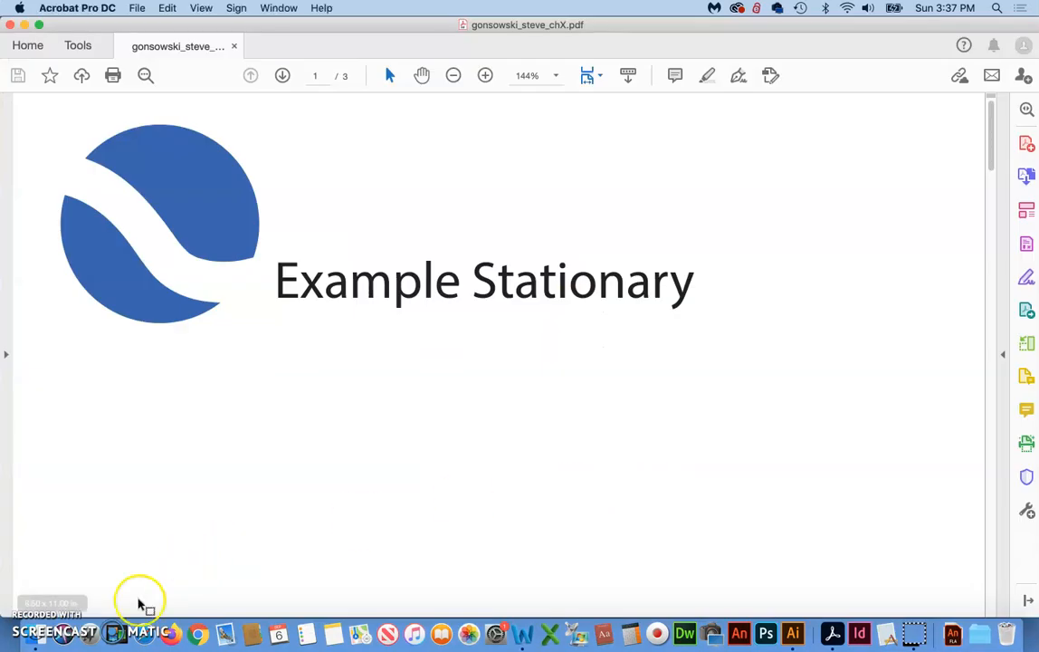
click(34, 584)
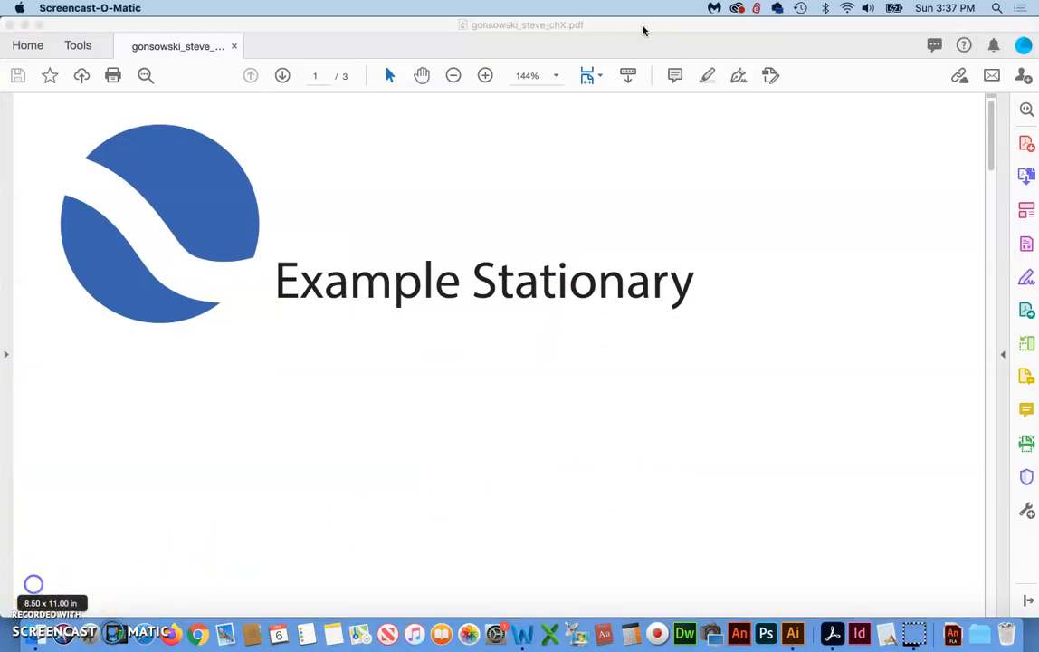
Step: Look over the stationery, envelope and logos pages of the saved PDF in Acrobat at 33.3% and close its window
click(644, 30)
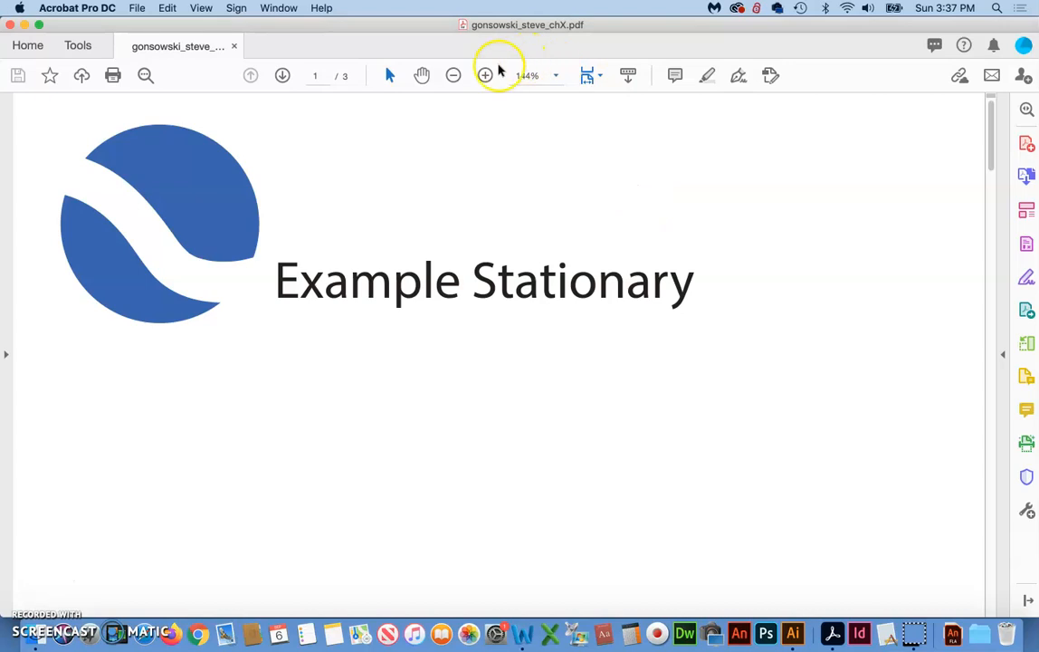
click(454, 75)
click(455, 76)
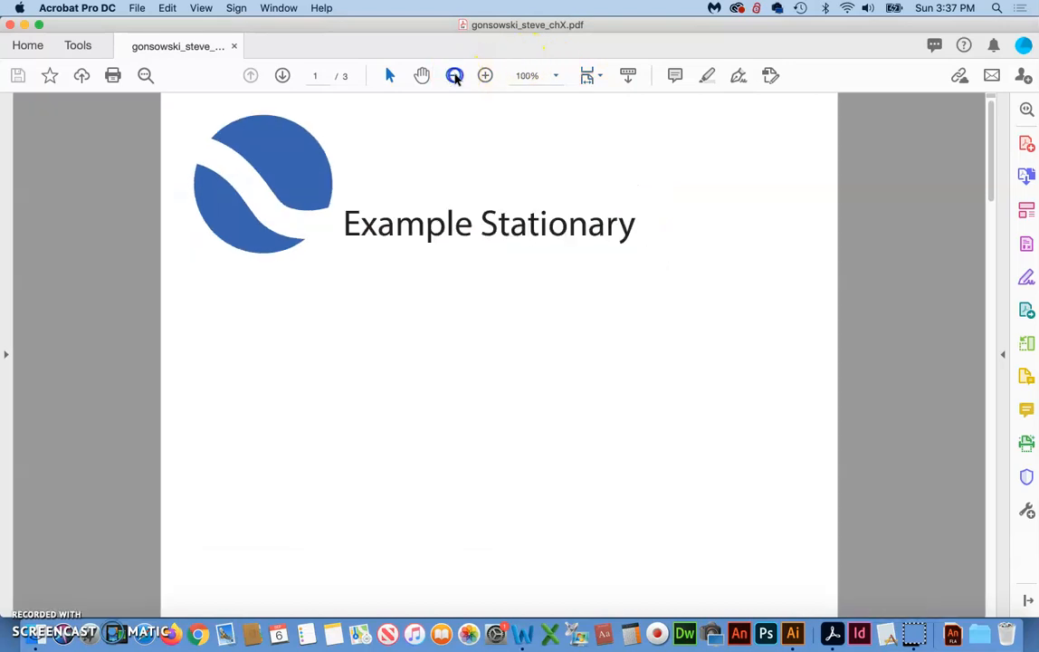
click(455, 76)
click(454, 76)
click(454, 76)
click(454, 76)
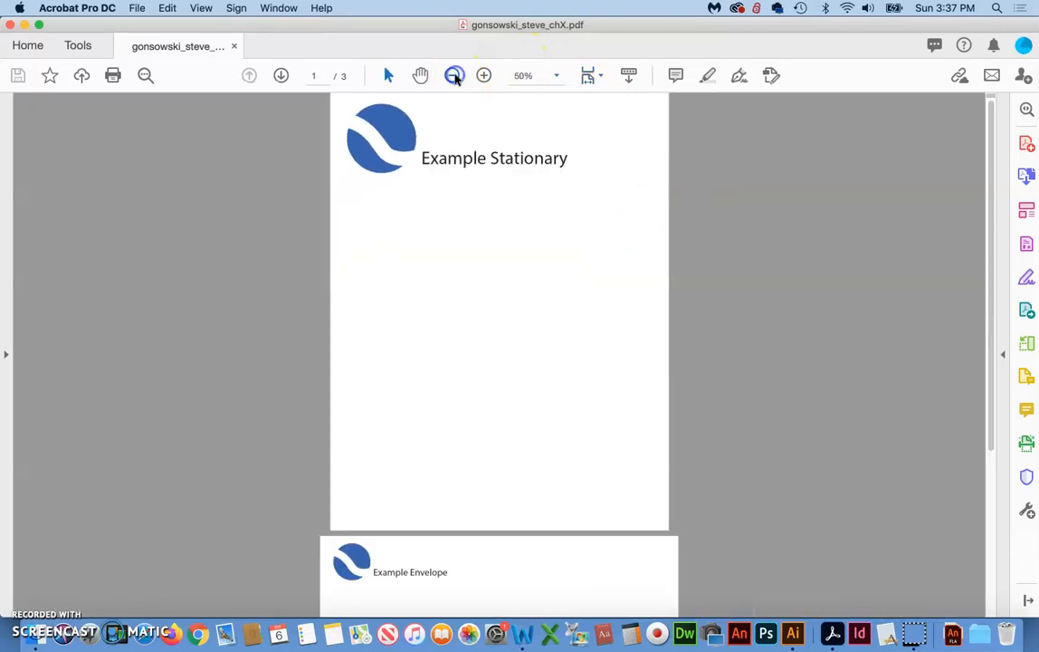
click(455, 76)
scroll(654, 323, down, 3)
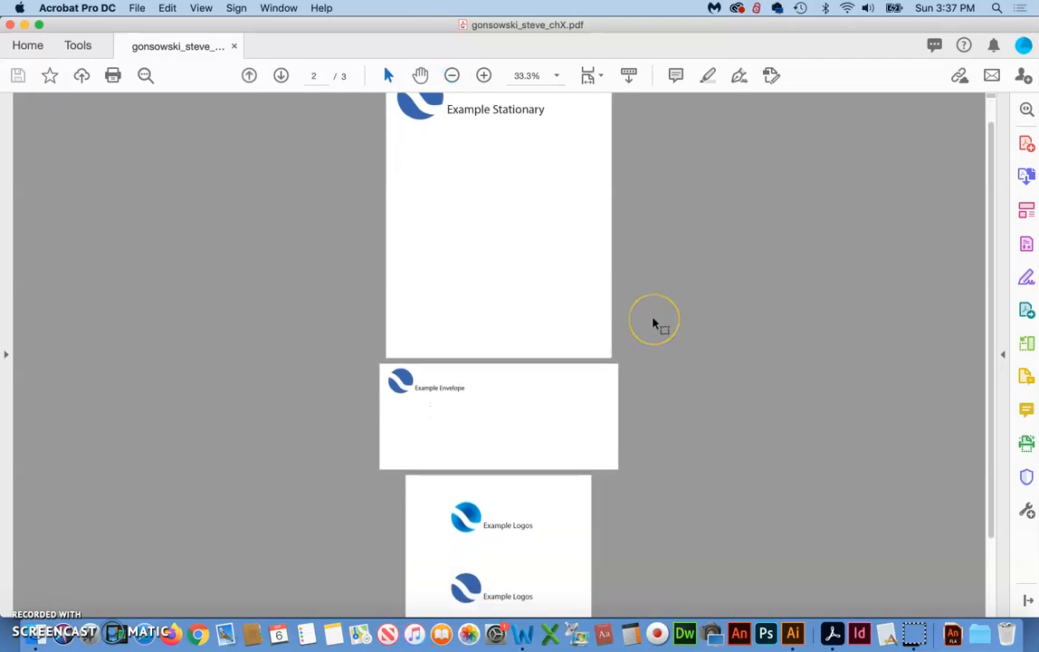
scroll(653, 323, up, 3)
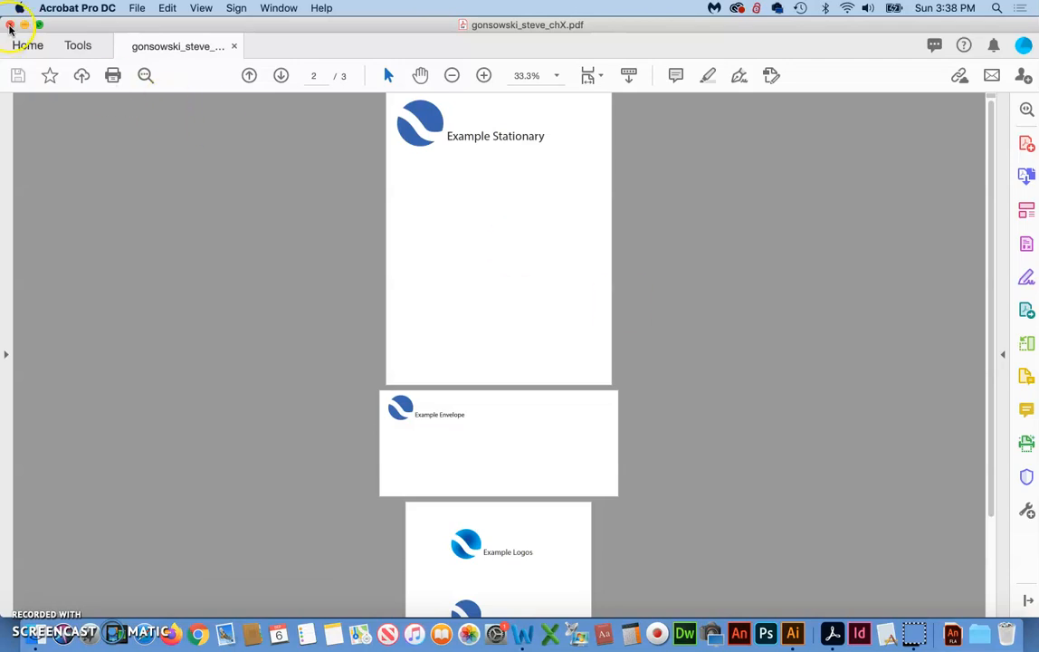
click(10, 26)
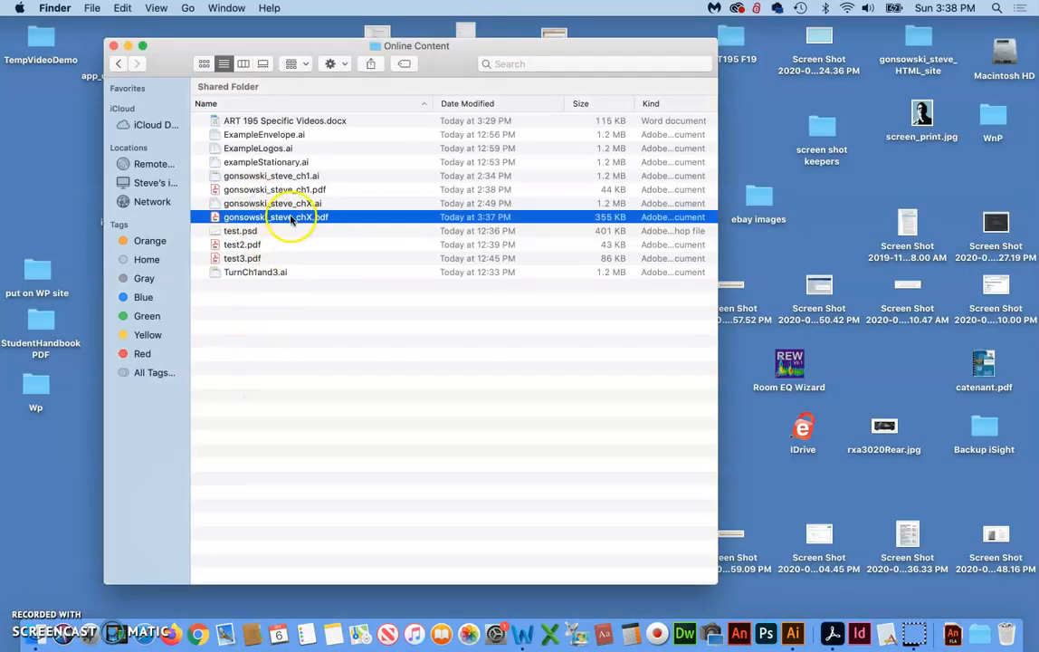
Step: Reopen the chX PDF from the Online Content folder and check its stationery, envelope and logos pages at 50%
double_click(268, 222)
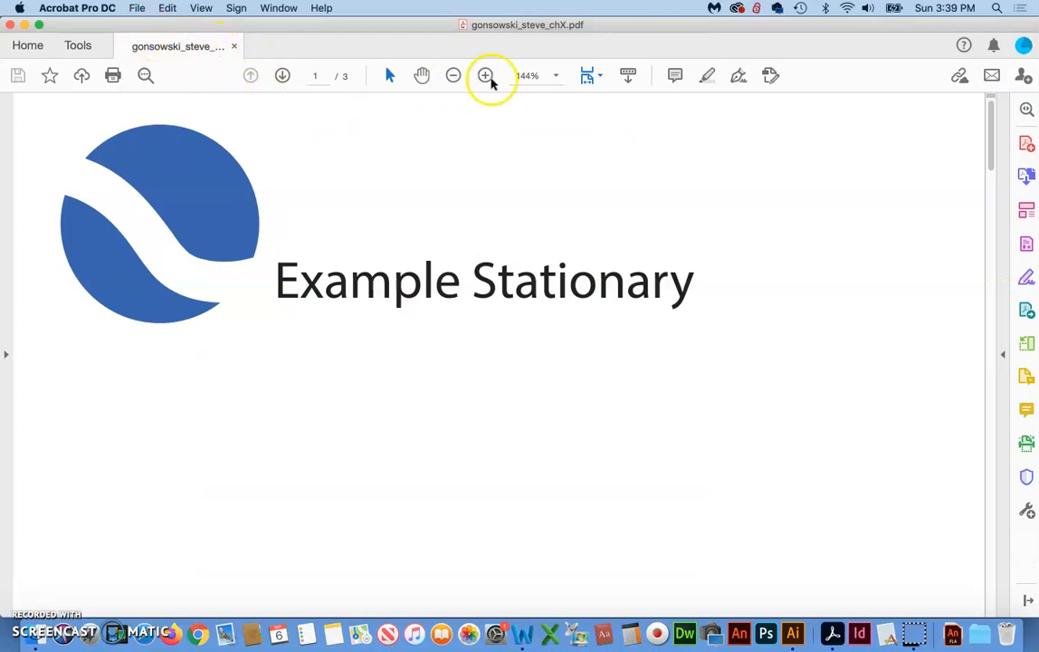
click(453, 76)
click(454, 76)
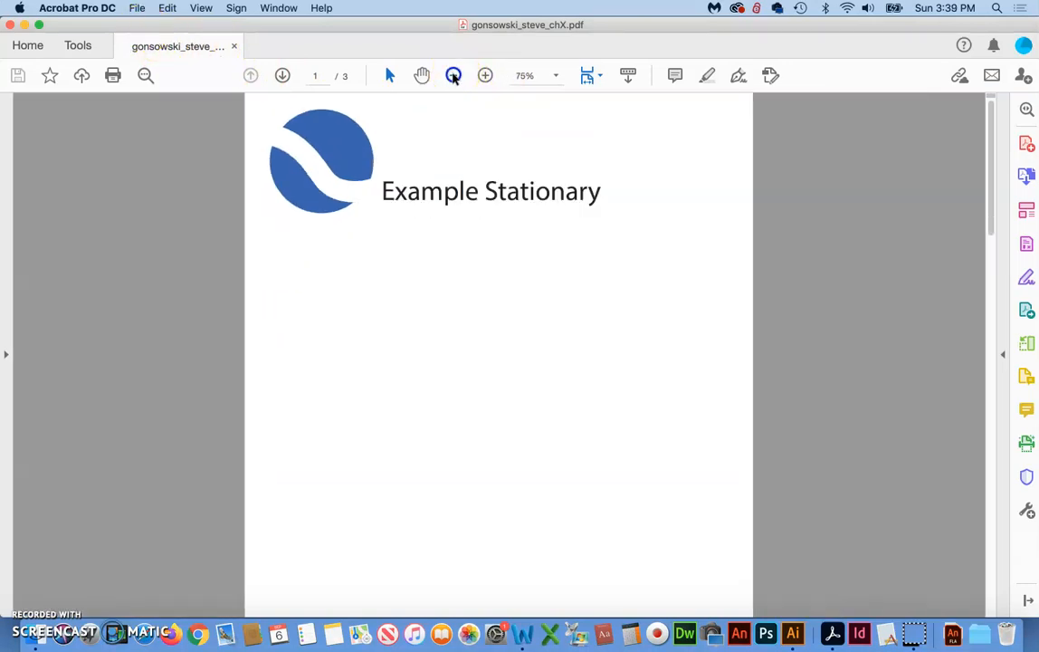
click(454, 76)
click(454, 76)
scroll(580, 367, down, 8)
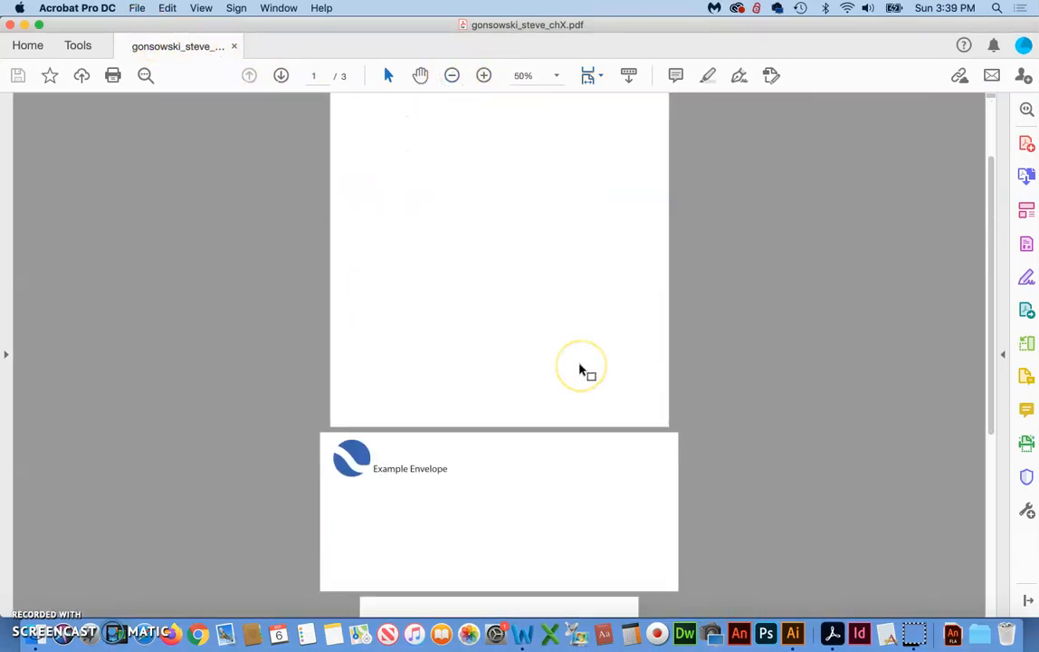
scroll(580, 369, down, 3)
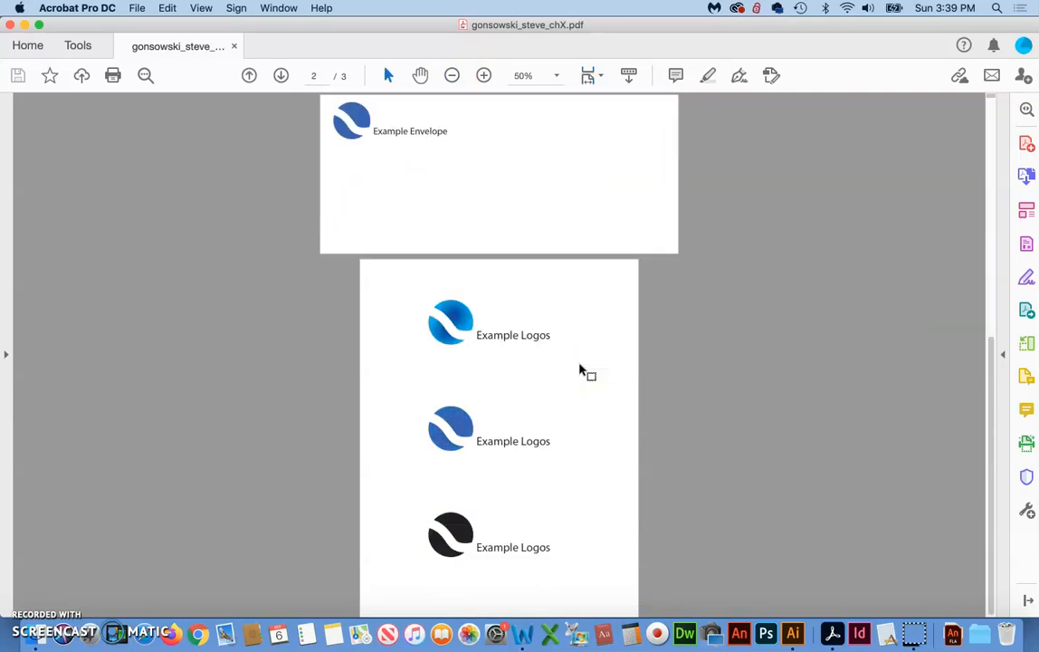
scroll(580, 370, up, 10)
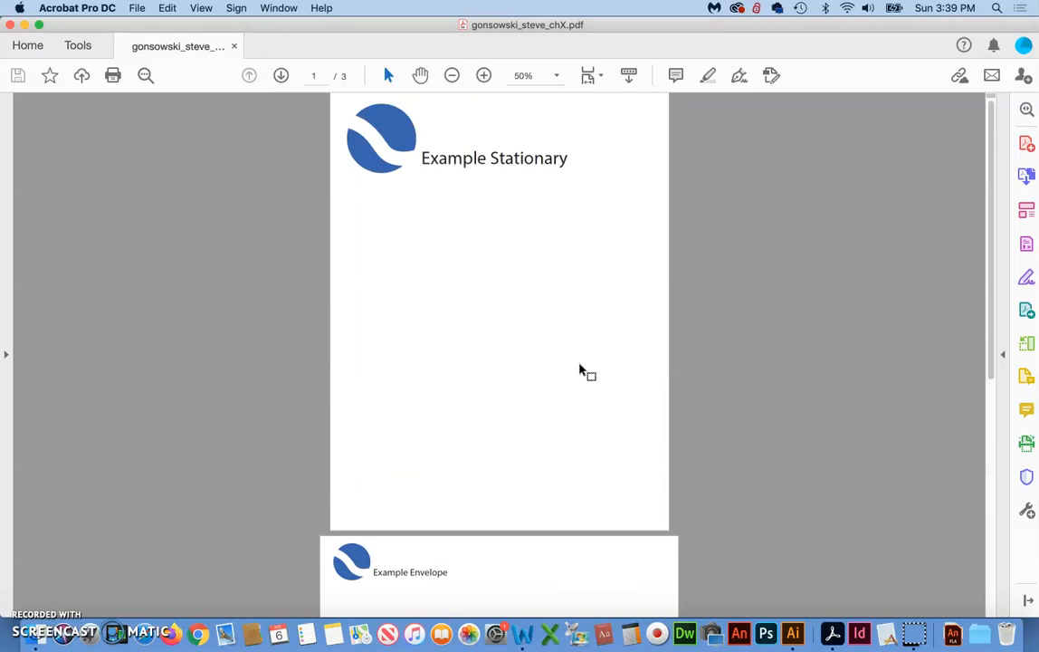
scroll(580, 369, down, 5)
scroll(581, 369, down, 4)
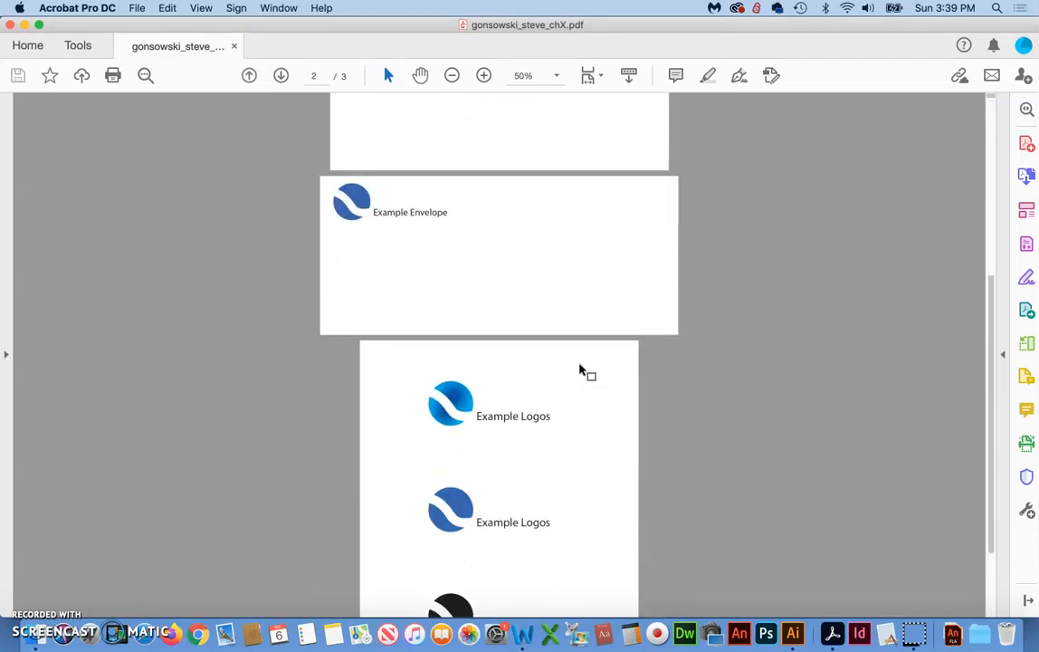
scroll(580, 369, down, 2)
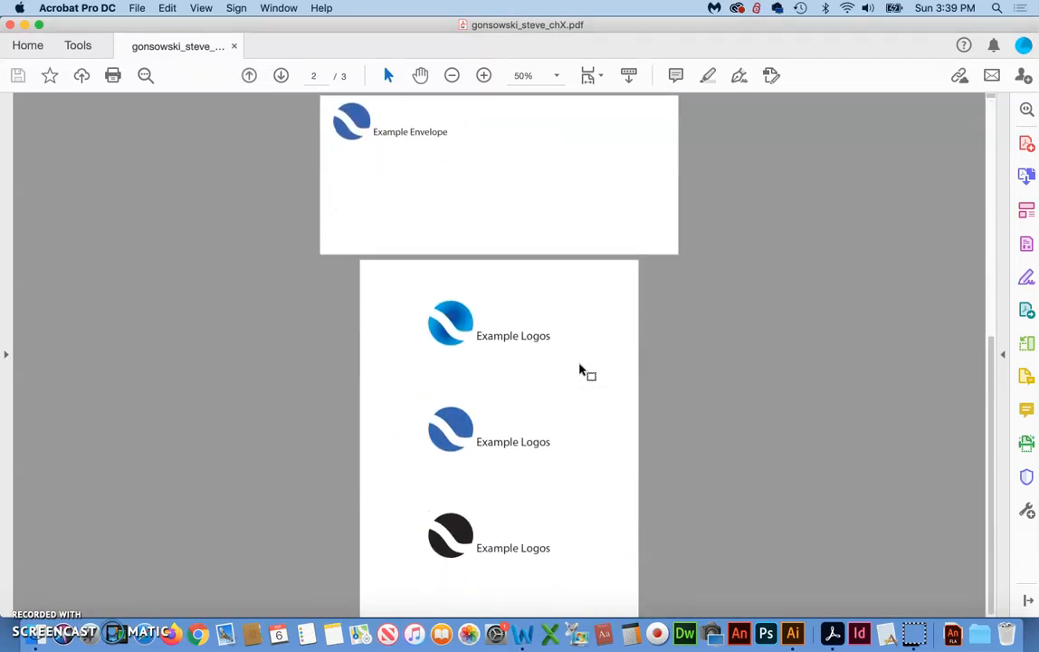
scroll(582, 368, up, 10)
click(28, 582)
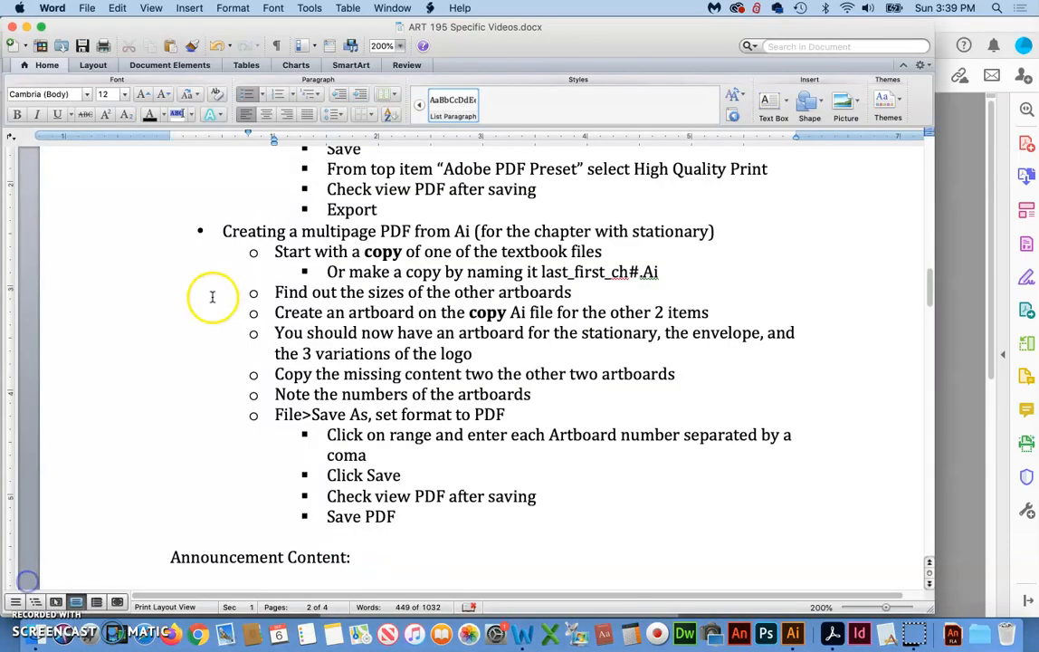